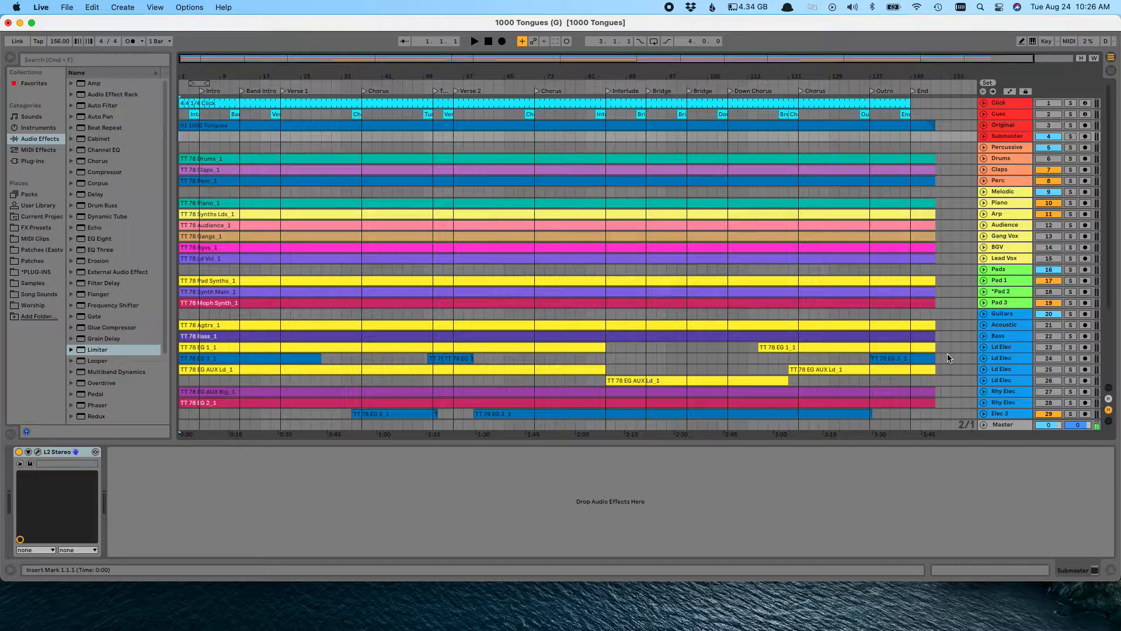
Inspect the L2 Stereo limiter on the Percussive group track, closing its plug-in window when done
{"action": "left_click", "coordinate": [1007, 147]}
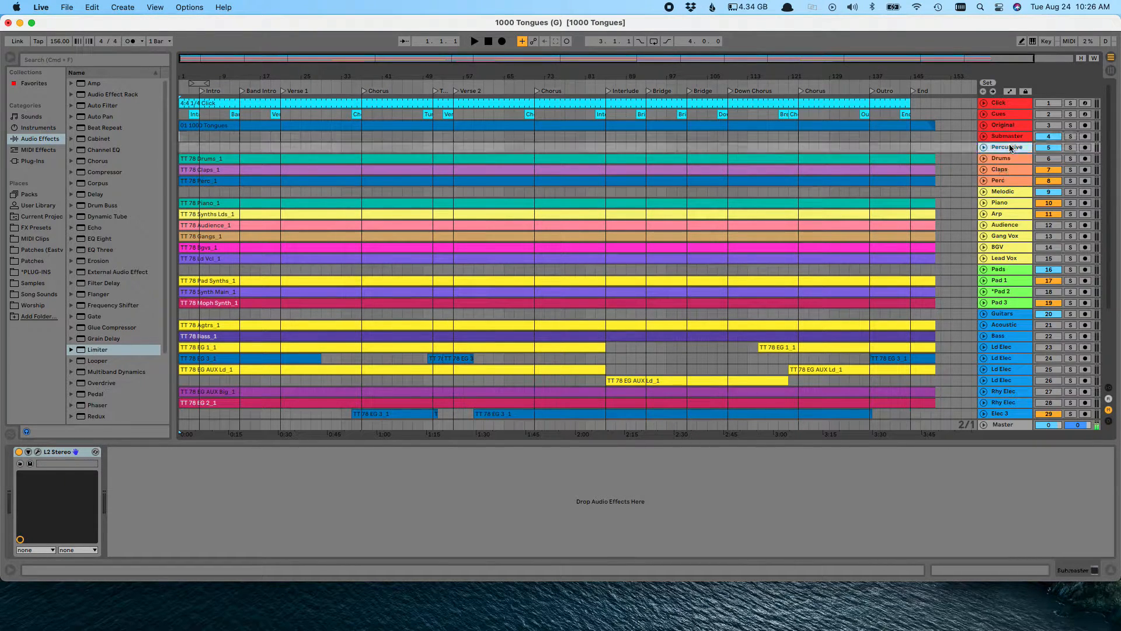
{"action": "left_click", "coordinate": [38, 453]}
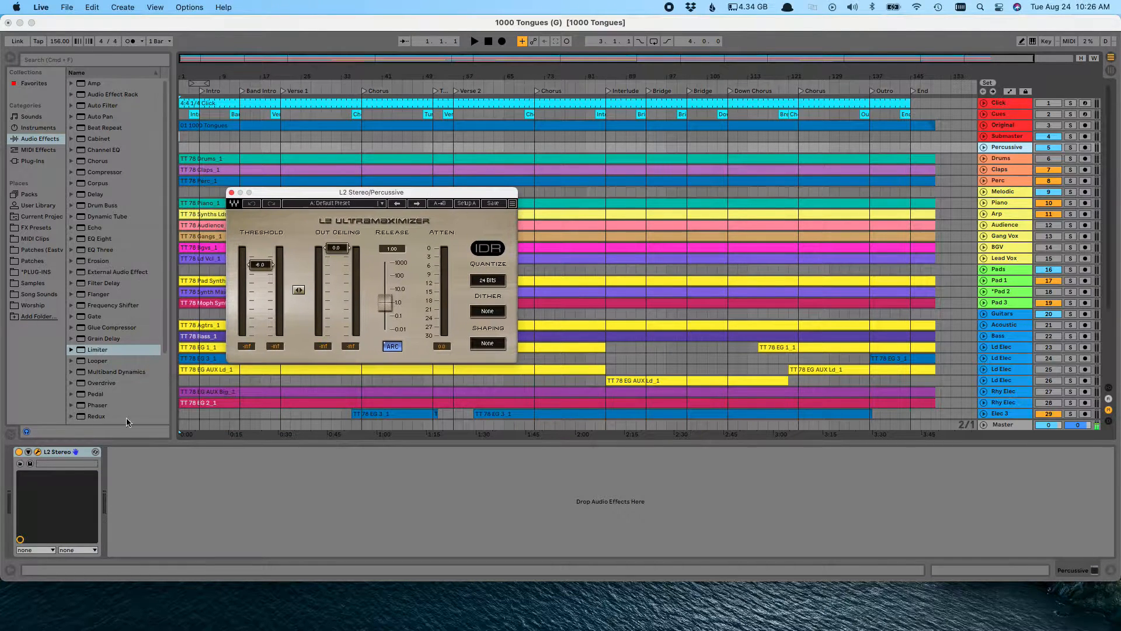
{"action": "left_click", "coordinate": [38, 453]}
Expand the Original track to examine its waveform, collapse it again, and look through the full track list
{"action": "left_click", "coordinate": [1014, 126]}
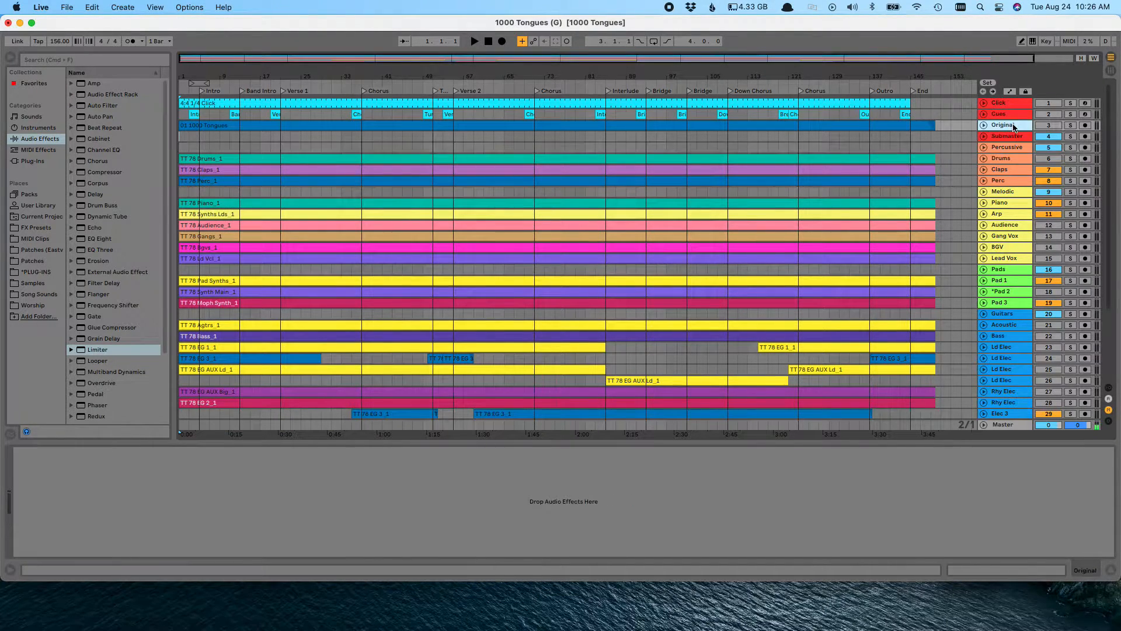
{"action": "key", "text": "u"}
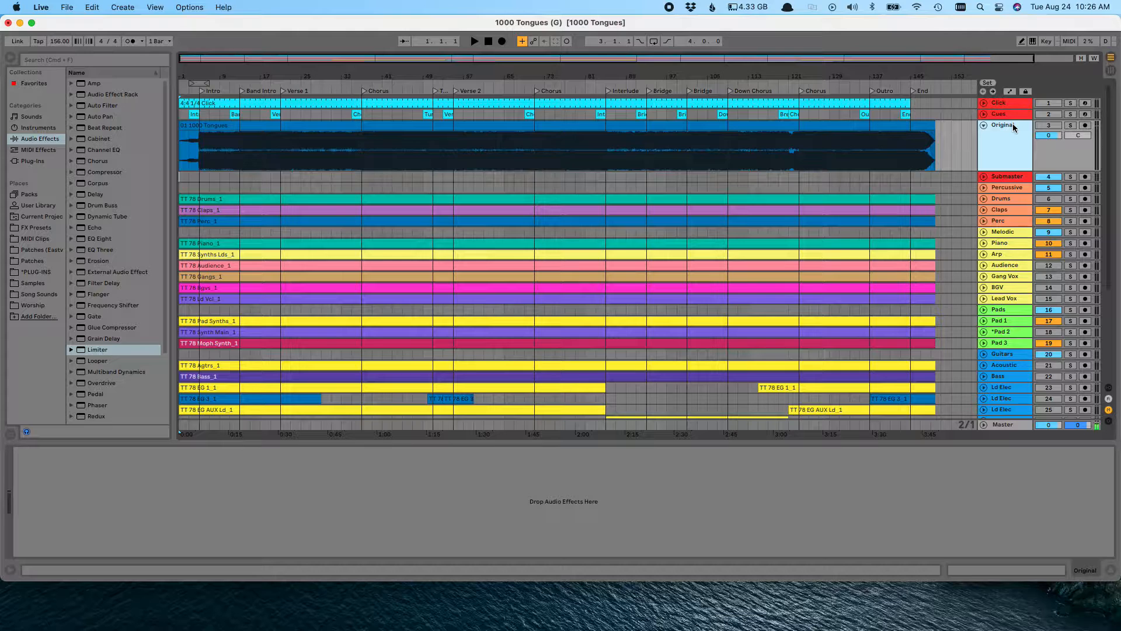
{"action": "key", "text": "u"}
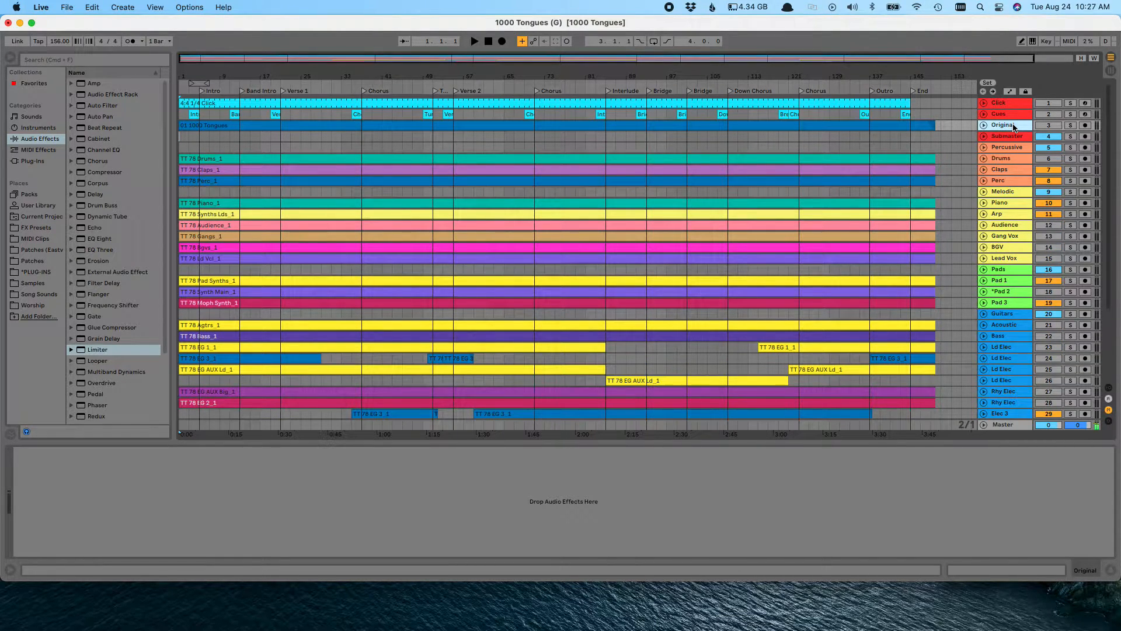
{"action": "scroll", "coordinate": [994, 225], "scroll_direction": "down", "scroll_amount": 3}
{"action": "scroll", "coordinate": [993, 225], "scroll_direction": "up", "scroll_amount": 3}
{"action": "scroll", "coordinate": [994, 225], "scroll_direction": "down", "scroll_amount": 3}
{"action": "scroll", "coordinate": [994, 225], "scroll_direction": "up", "scroll_amount": 3}
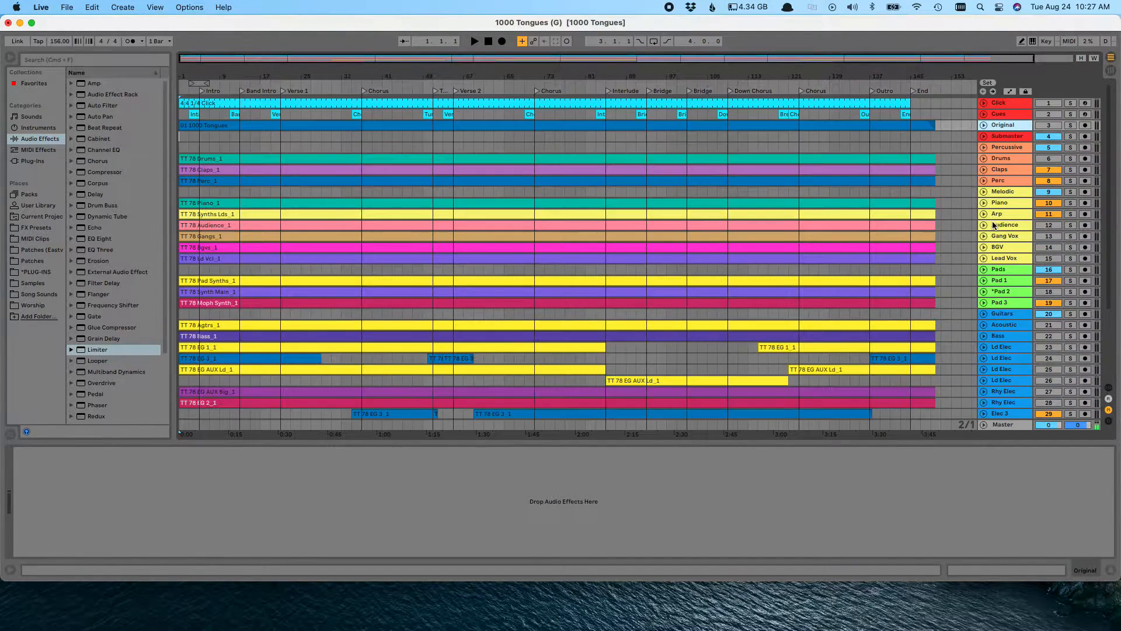
Delete the Claps, Perc, Arp, Audience, Gang Vox, BGV, Lead Vox, Pad 1, Pad 3 and all three Elec 3 tracks
{"action": "left_click", "coordinate": [1014, 169]}
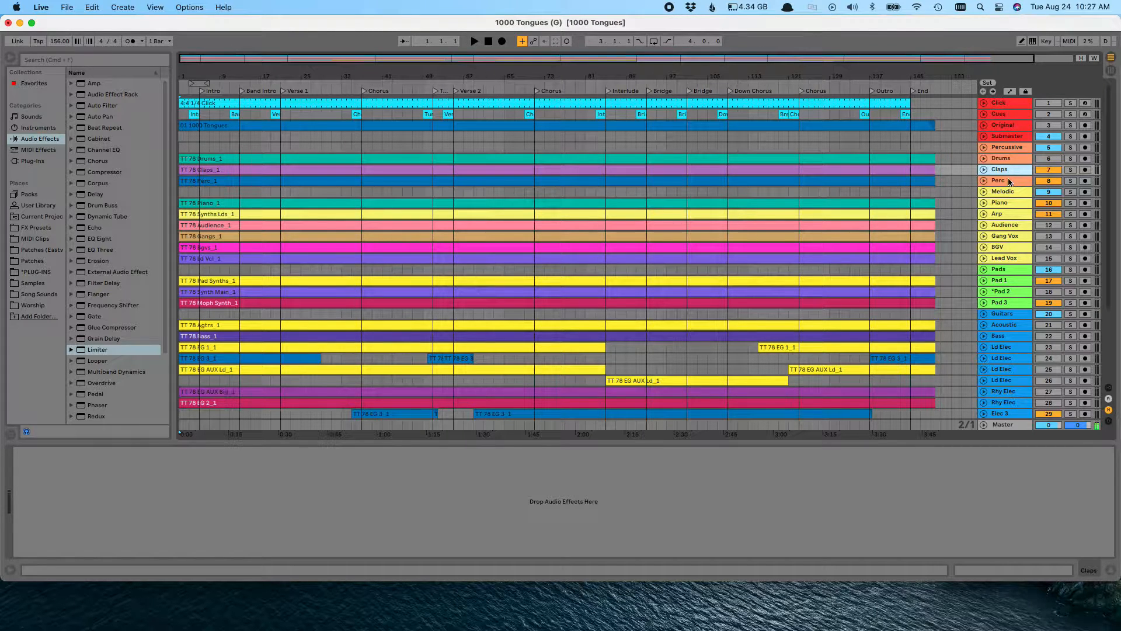
{"action": "left_click", "coordinate": [1008, 179], "text": "super"}
{"action": "left_click", "coordinate": [1004, 214], "text": "super"}
{"action": "left_click", "coordinate": [1004, 224], "text": "super"}
{"action": "left_click", "coordinate": [1004, 236], "text": "super"}
{"action": "left_click", "coordinate": [1005, 247], "text": "super"}
{"action": "left_click", "coordinate": [1005, 258], "text": "super"}
{"action": "left_click", "coordinate": [1008, 283], "text": "super"}
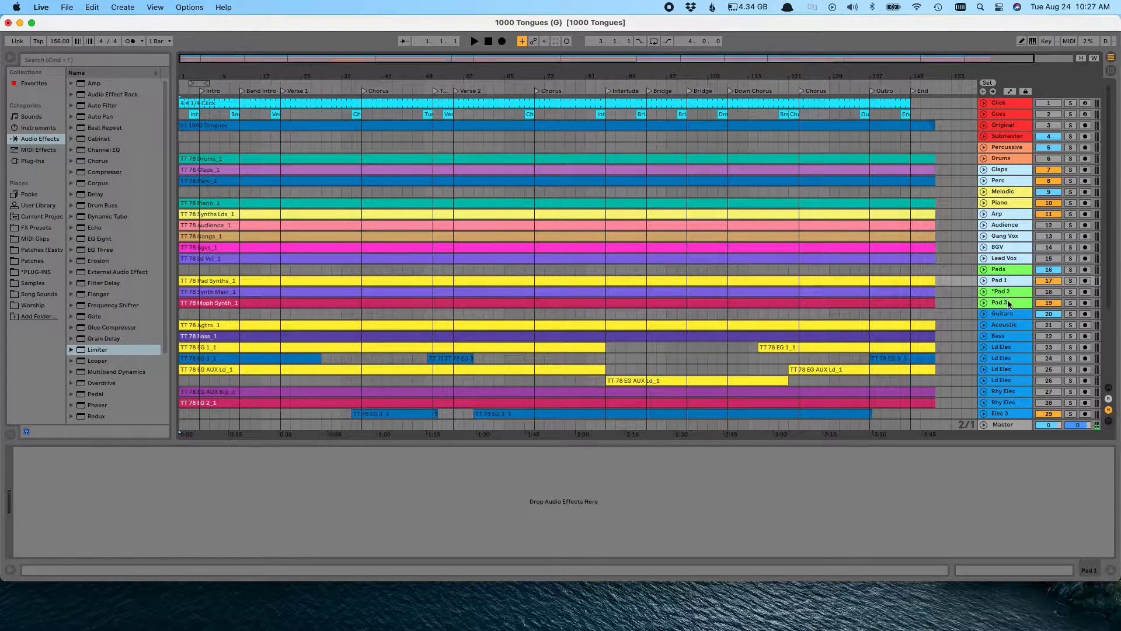
{"action": "left_click", "coordinate": [1008, 303], "text": "super"}
{"action": "scroll", "coordinate": [1007, 300], "scroll_direction": "down", "scroll_amount": 3}
{"action": "left_click", "coordinate": [1013, 314], "text": "super"}
{"action": "left_click", "coordinate": [1008, 325], "text": "super"}
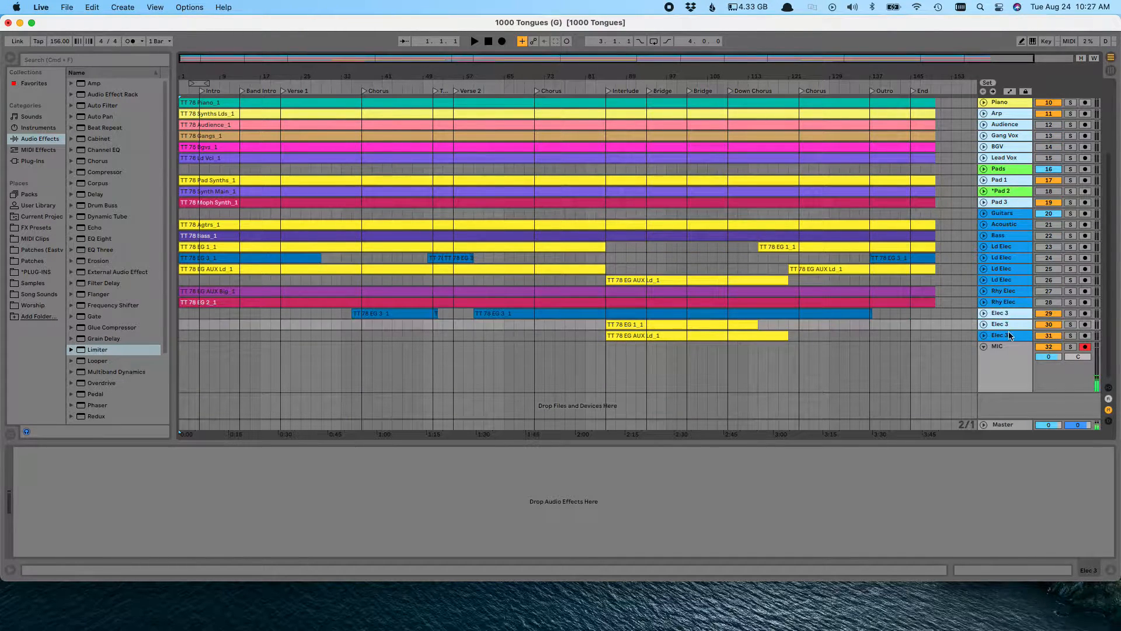
{"action": "left_click", "coordinate": [1009, 336], "text": "super"}
{"action": "key", "text": "Delete"}
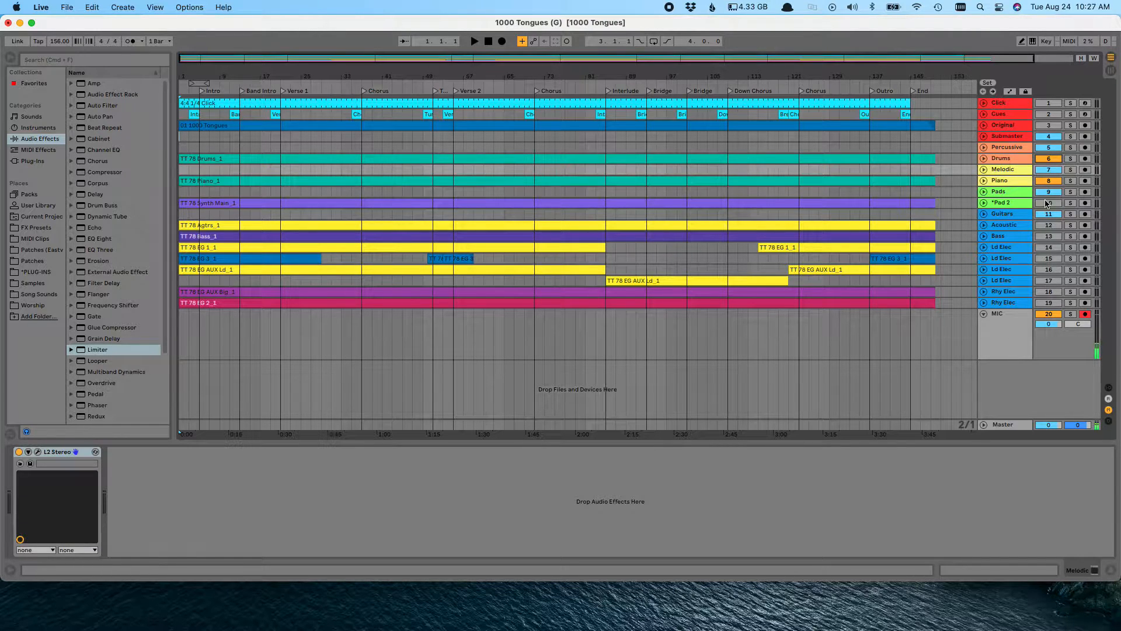
Activate the muted Drums and *Pad 2 tracks and every guitar track from Acoustic through the last Rhy Elec
{"action": "left_click", "coordinate": [1011, 226]}
{"action": "left_click", "coordinate": [1011, 302], "text": "shift"}
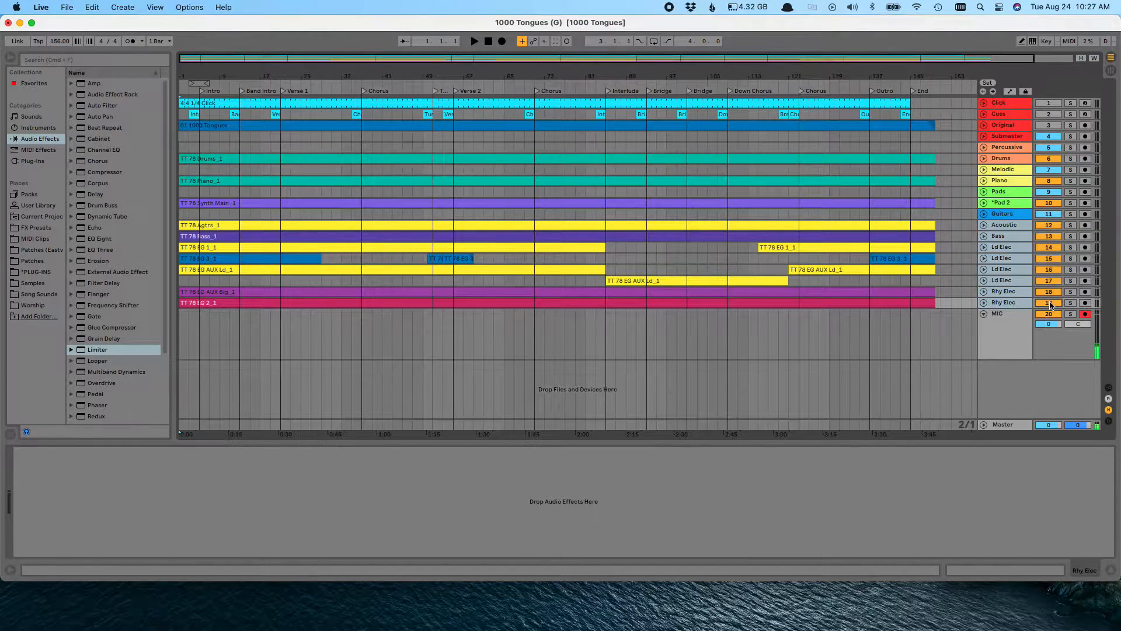
{"action": "left_click", "coordinate": [615, 348]}
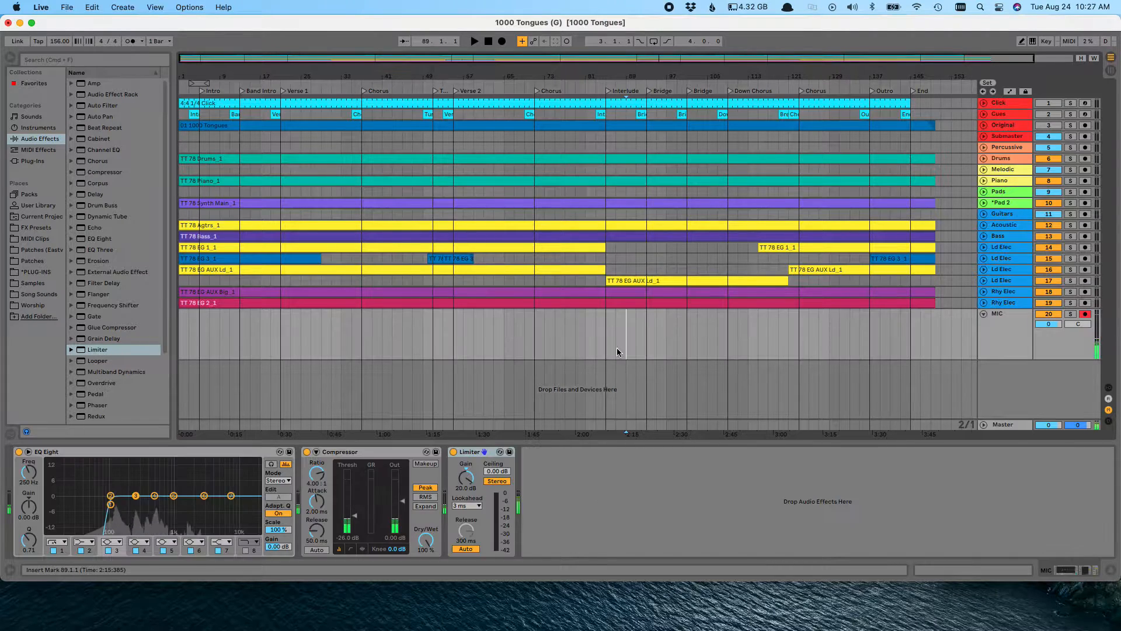
Unfold the Original, Click and Cues tracks
{"action": "double_click", "coordinate": [1011, 126]}
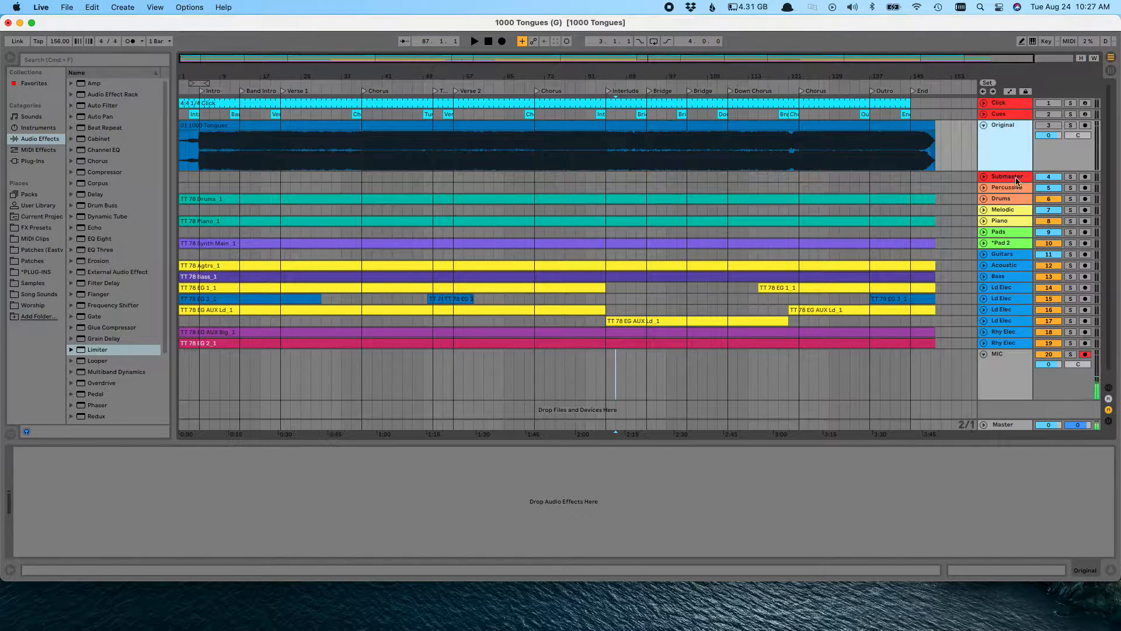
{"action": "left_click", "coordinate": [1009, 107]}
{"action": "key", "text": "Right"}
{"action": "key", "text": "Down"}
{"action": "key", "text": "Right"}
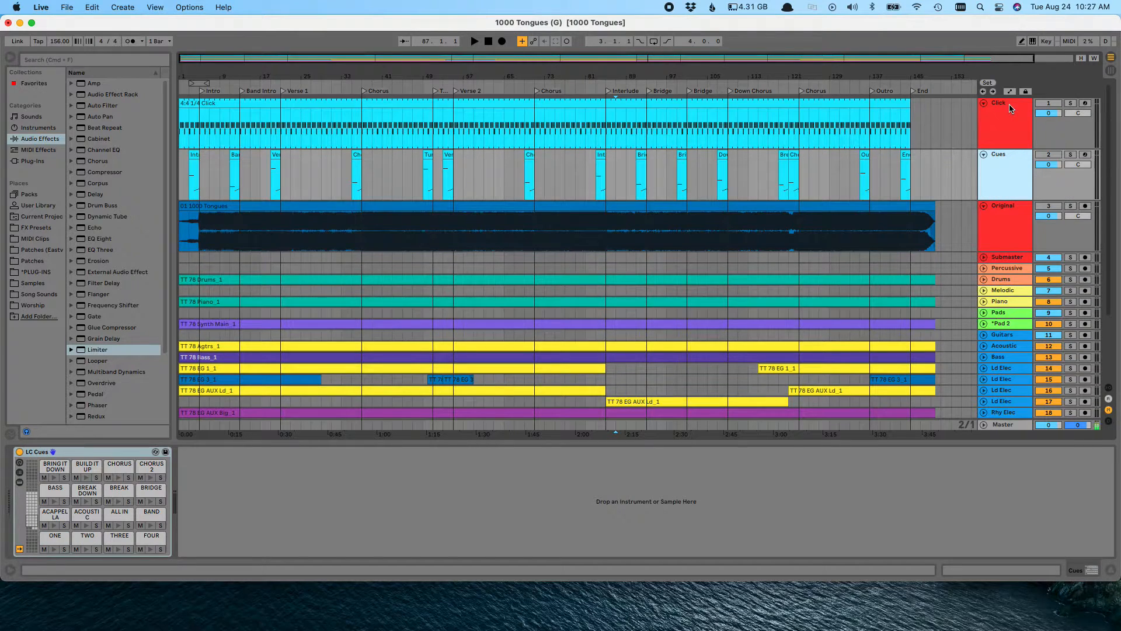
Set the Original track's volume to -10 dB
{"action": "left_click", "coordinate": [1010, 108]}
{"action": "left_click", "coordinate": [1008, 226], "text": "shift"}
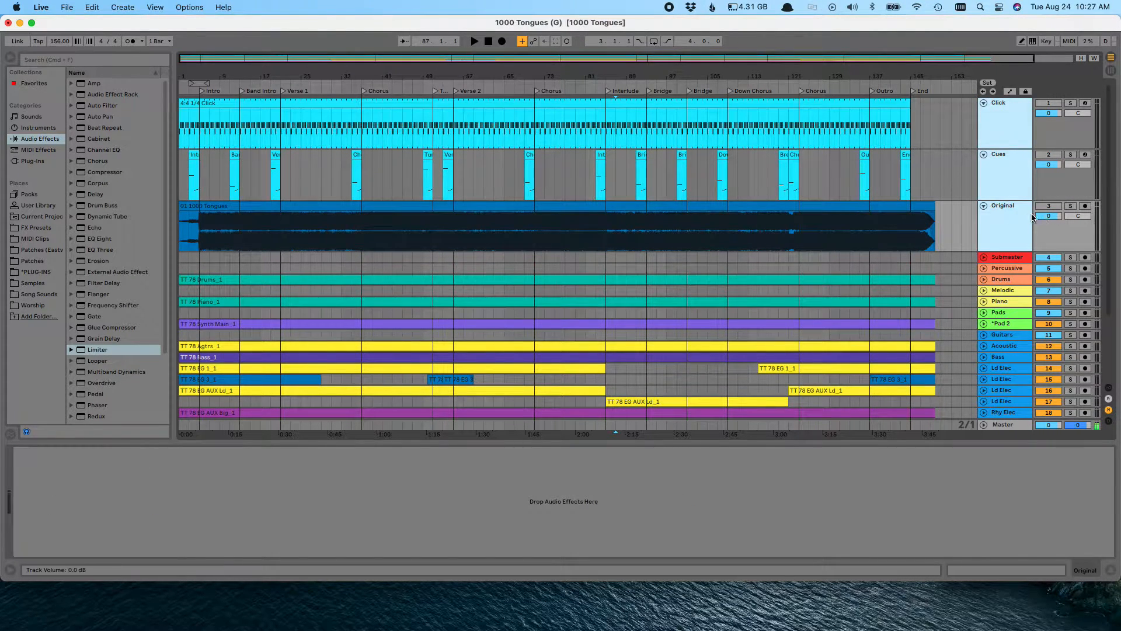
{"action": "left_click", "coordinate": [1014, 217]}
{"action": "left_click", "coordinate": [1051, 216]}
{"action": "type", "text": "-10"}
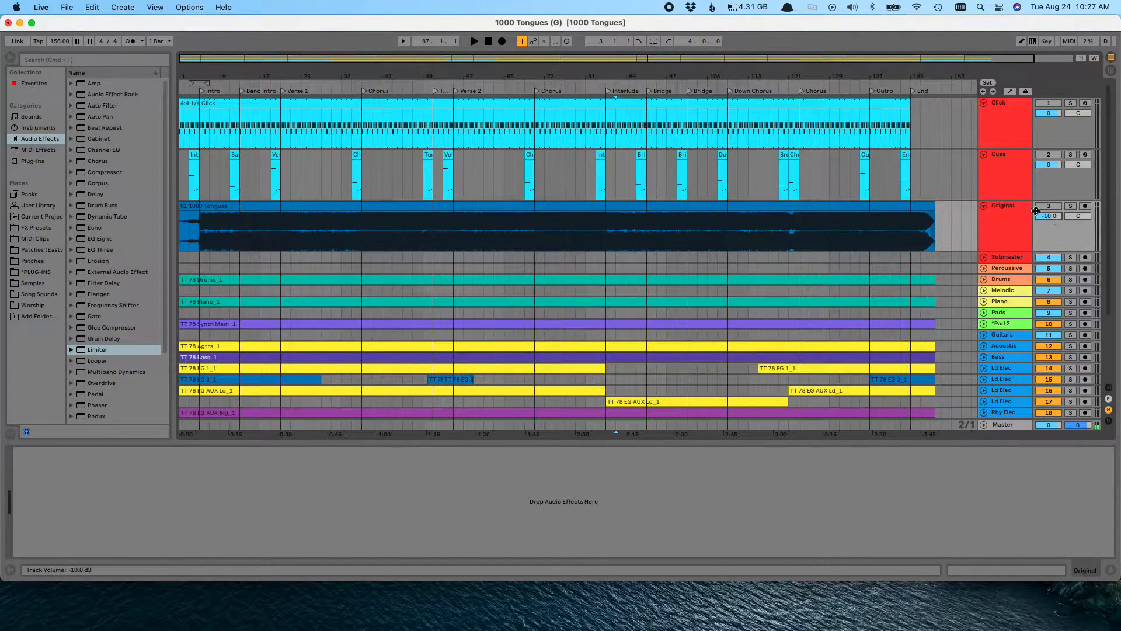
{"action": "key", "text": "Return"}
Solo the Click, Cues, Original and MIC tracks together
{"action": "left_click", "coordinate": [1010, 117]}
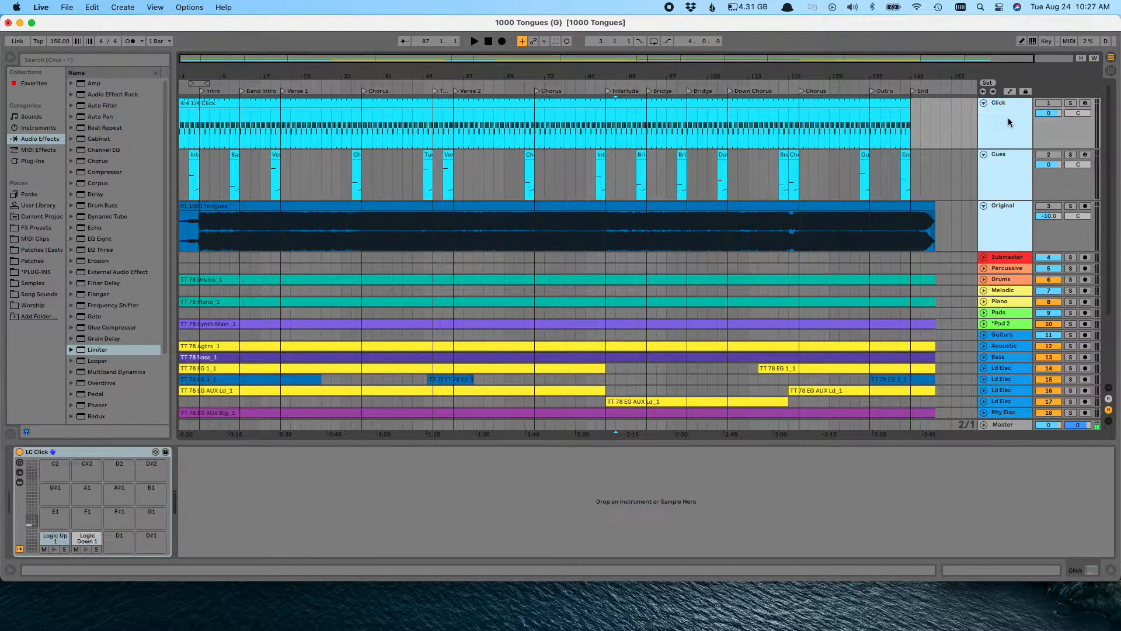
{"action": "scroll", "coordinate": [1010, 175], "scroll_direction": "down", "scroll_amount": 3}
{"action": "left_click", "coordinate": [1070, 348]}
{"action": "scroll", "coordinate": [1070, 351], "scroll_direction": "up", "scroll_amount": 3}
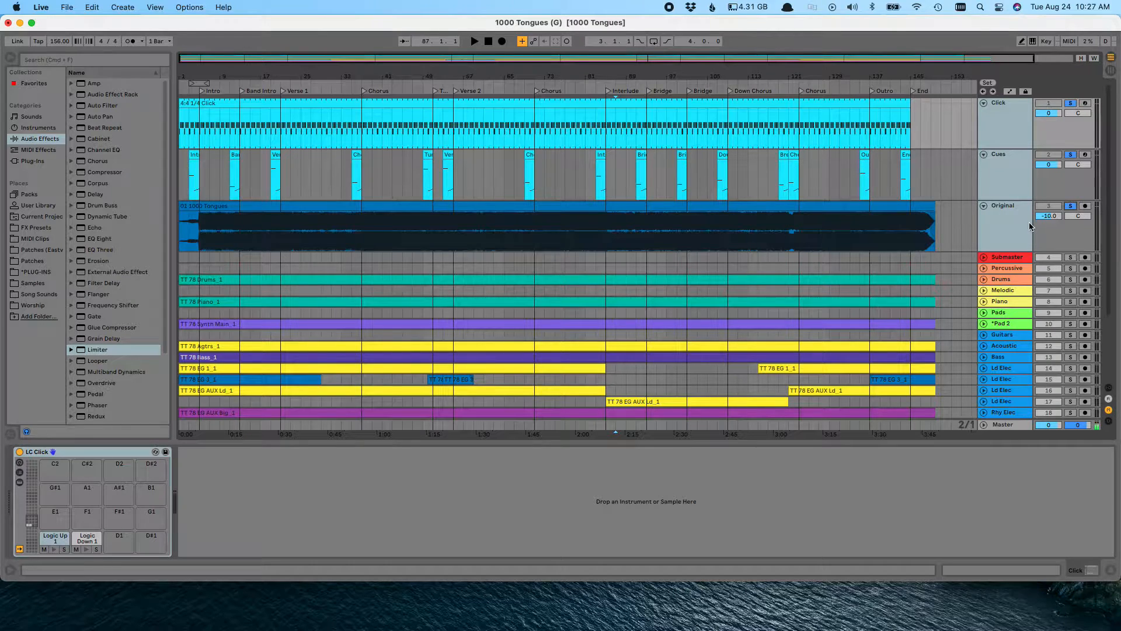
Export the Master output as a 16-bit, 44100 Hz WAV named "1000 Tongues (Practice Track)" to the Desktop
{"action": "left_click", "coordinate": [66, 7]}
{"action": "left_click", "coordinate": [128, 181]}
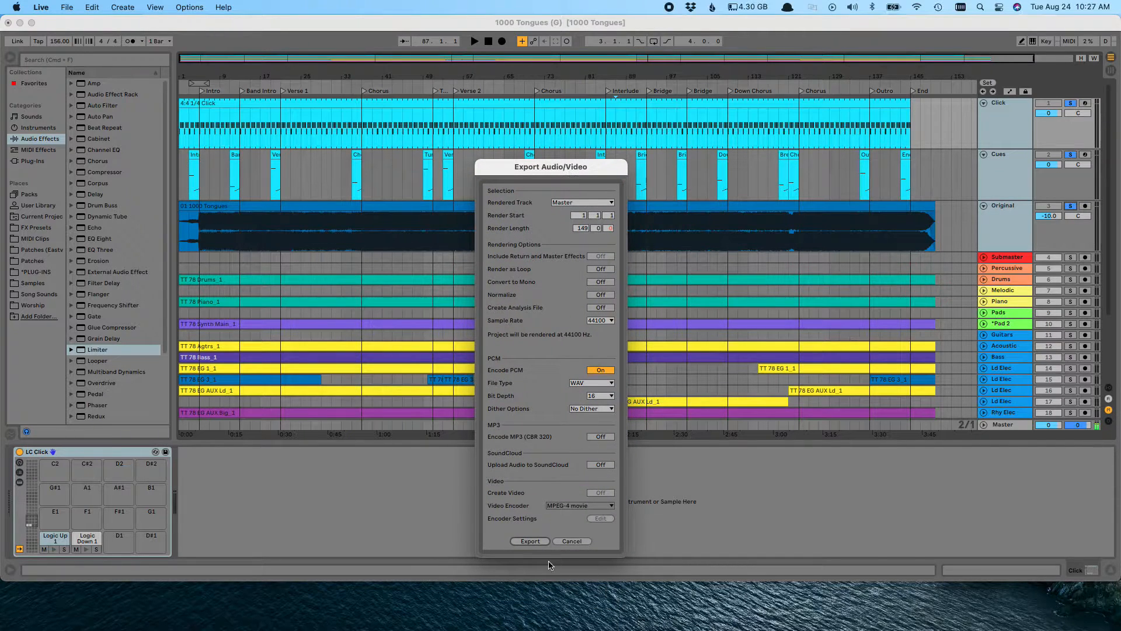
{"action": "left_click", "coordinate": [535, 541]}
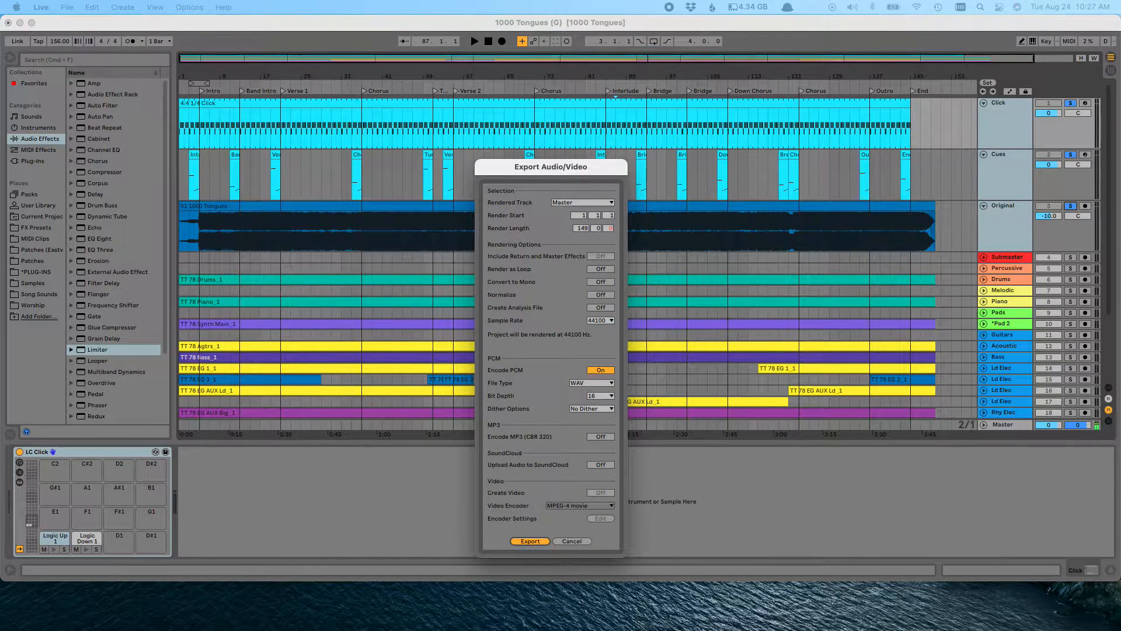
{"action": "left_click", "coordinate": [589, 202]}
{"action": "left_click_drag", "start_coordinate": [594, 202], "coordinate": [659, 202]}
{"action": "type", "text": "Practice Track)"}
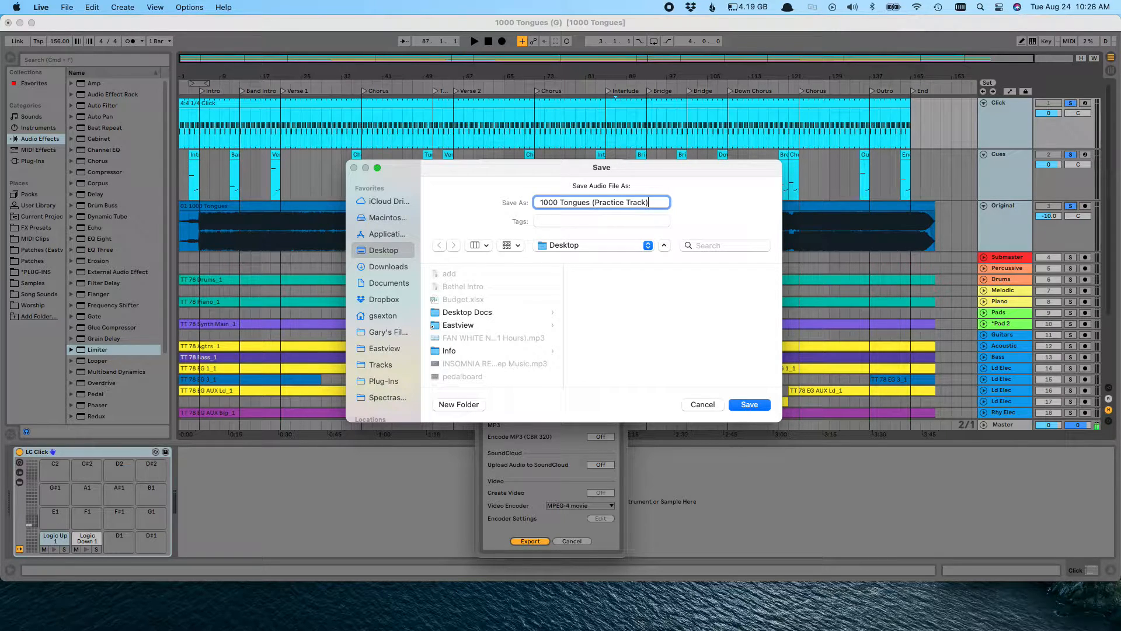
{"action": "key", "text": "Return"}
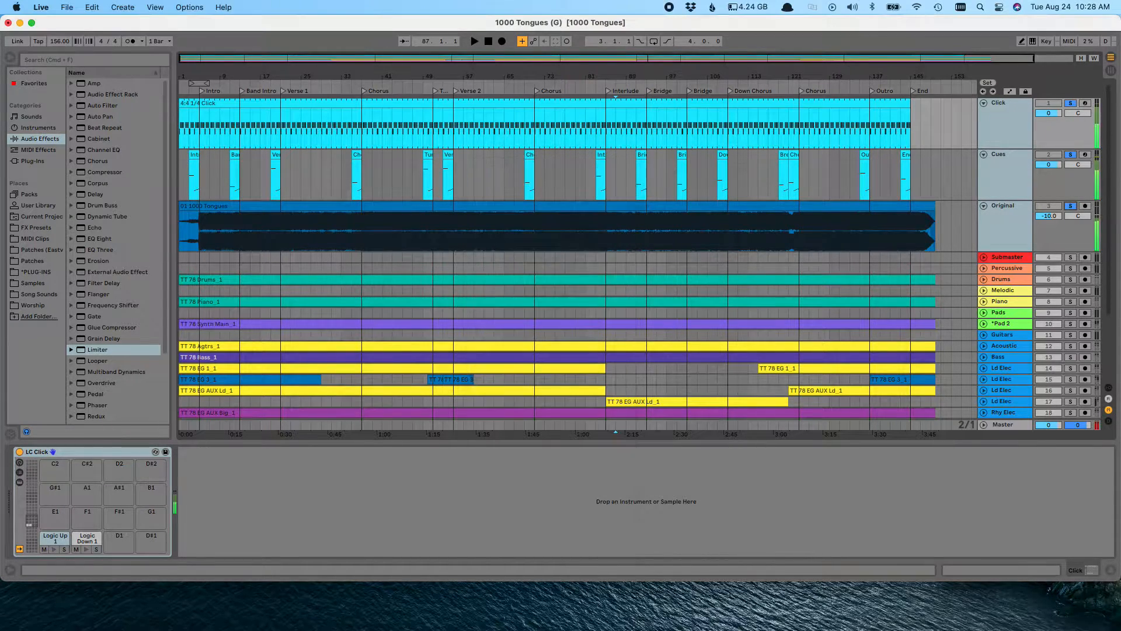
Show the desktop and check the file information of the exported 1000 Tongues (Practice Track).wav
{"action": "scroll", "coordinate": [762, 400], "scroll_direction": "down", "scroll_amount": 3}
{"action": "scroll", "coordinate": [762, 401], "scroll_direction": "up", "scroll_amount": 3}
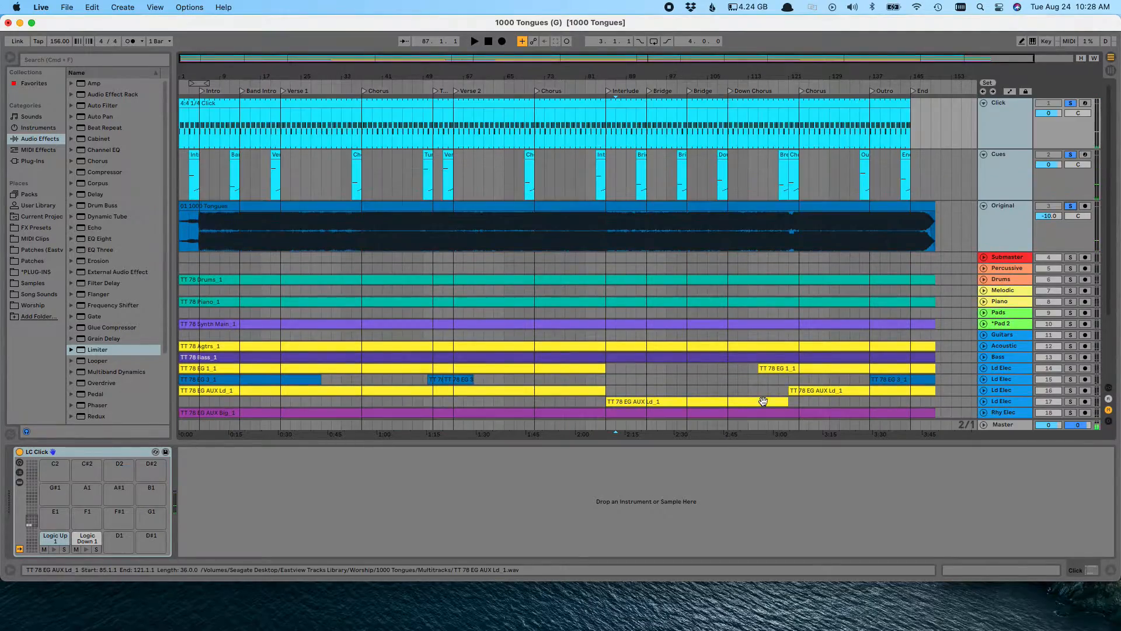
{"action": "key", "text": "F11"}
{"action": "left_click_drag", "start_coordinate": [547, 469], "coordinate": [499, 351]}
{"action": "left_click", "coordinate": [516, 384]}
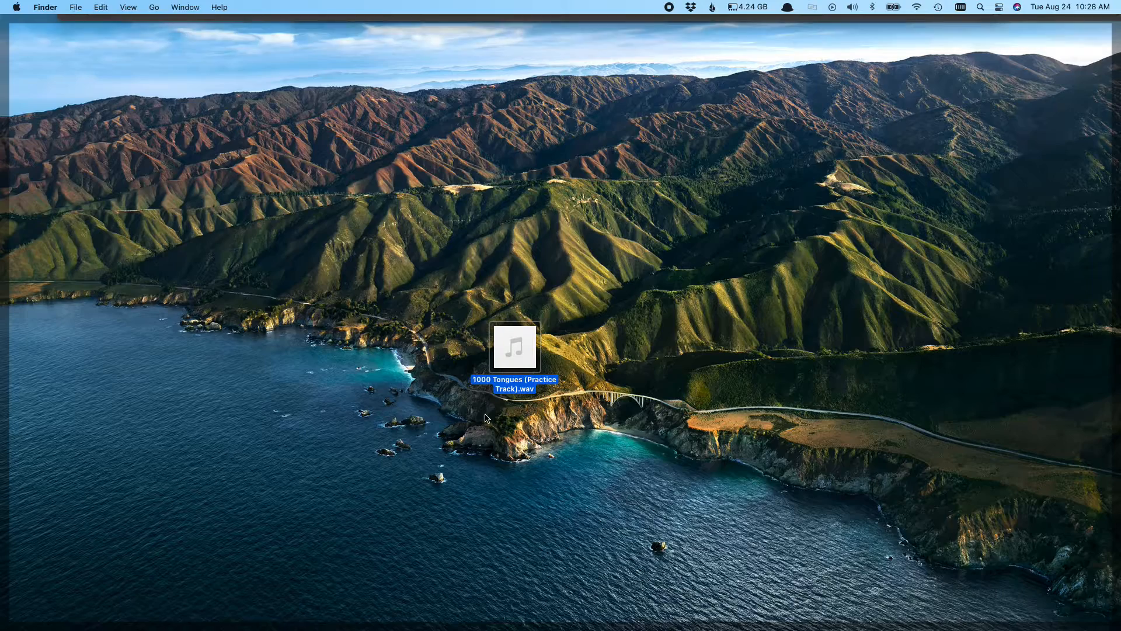
{"action": "key", "text": "super+i"}
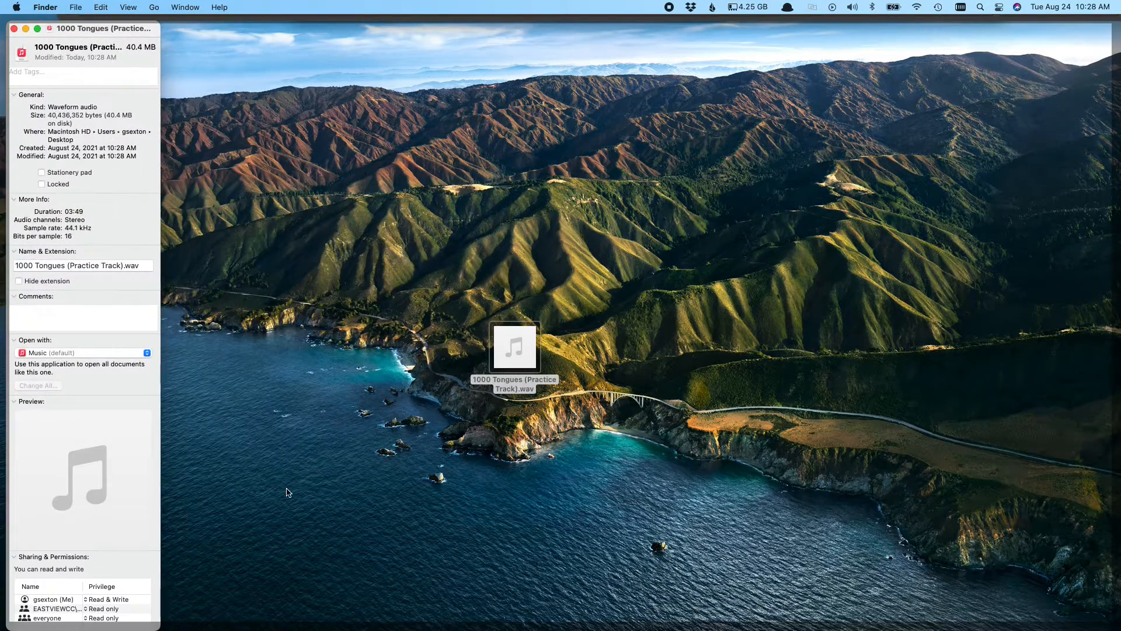
{"action": "left_click", "coordinate": [14, 29]}
Encode the practice track WAV to High-Quality MPEG audio in the source folder, deleting the source file after processing
{"action": "right_click", "coordinate": [514, 386]}
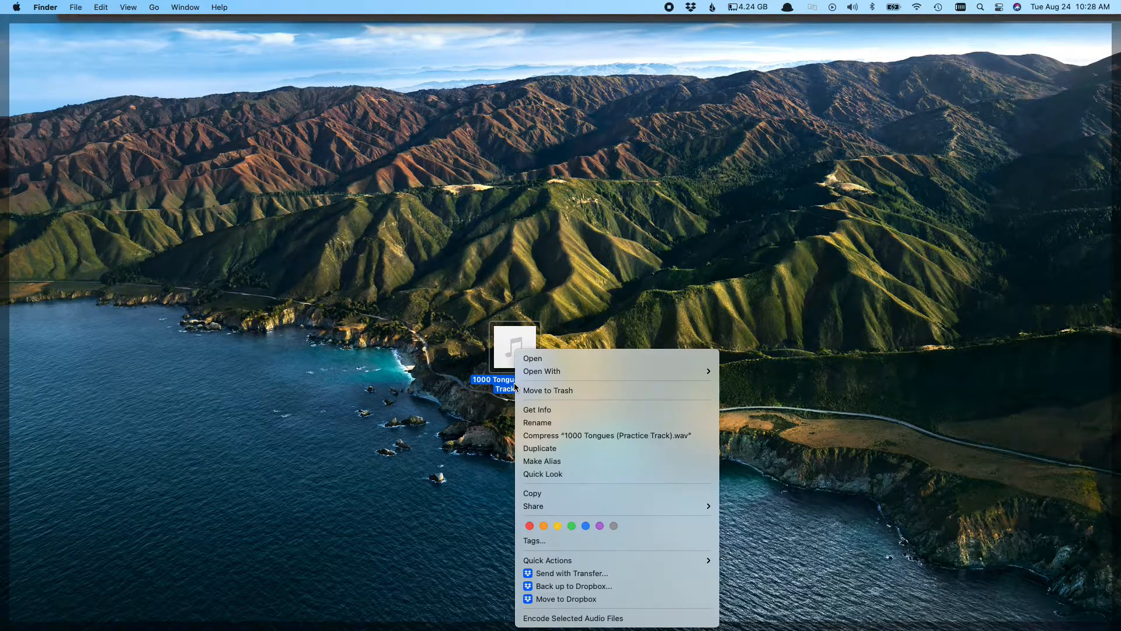
{"action": "left_click", "coordinate": [576, 617]}
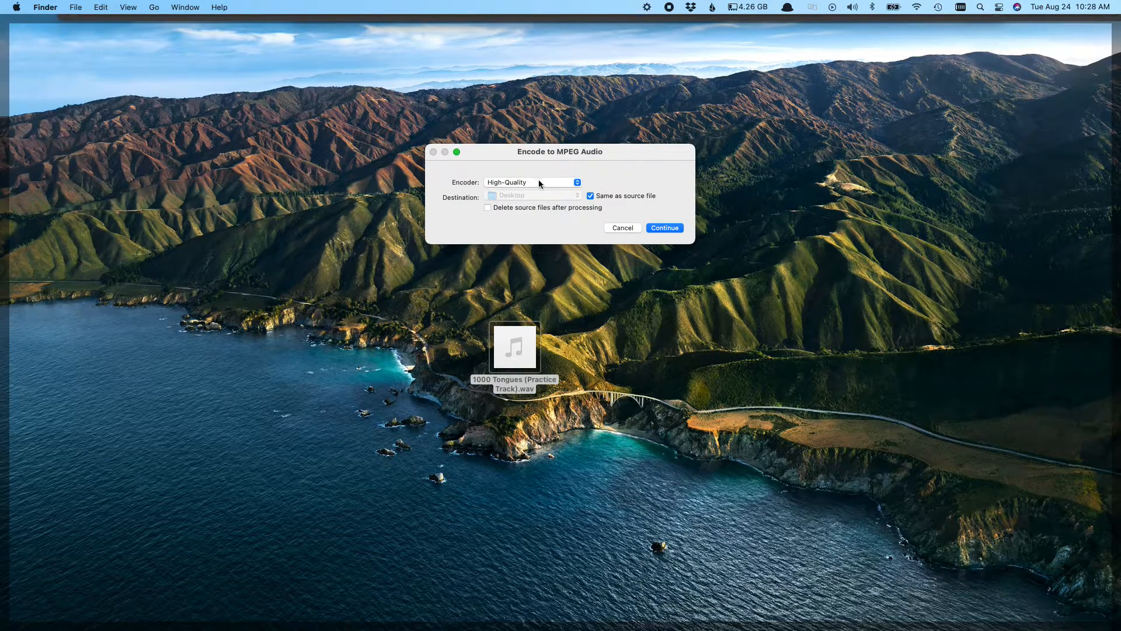
{"action": "left_click", "coordinate": [538, 182]}
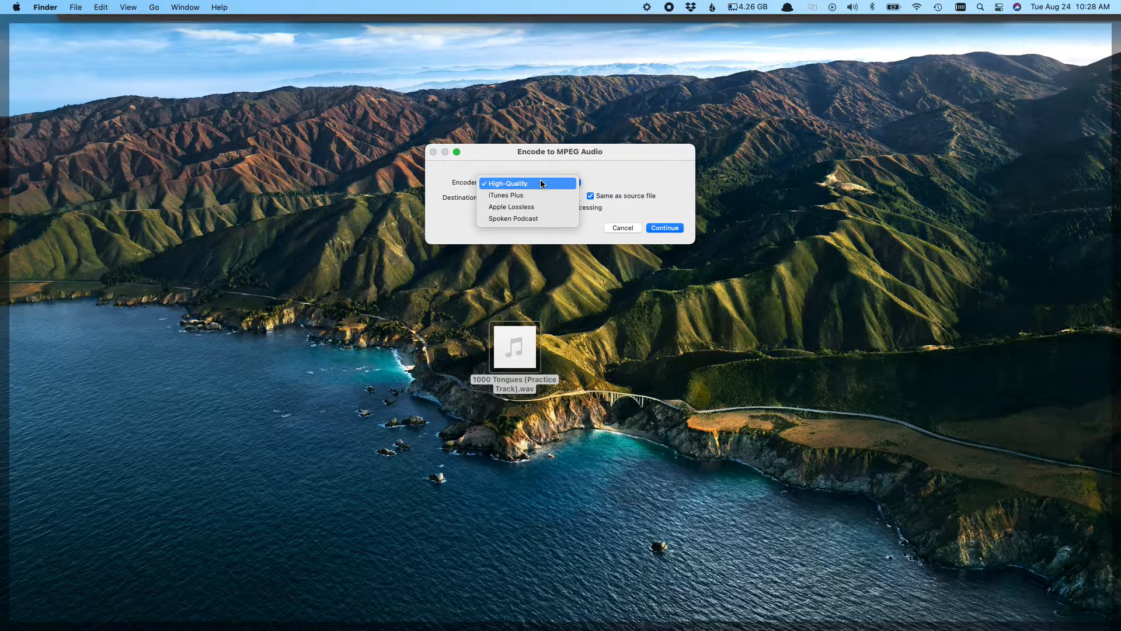
{"action": "left_click", "coordinate": [559, 180]}
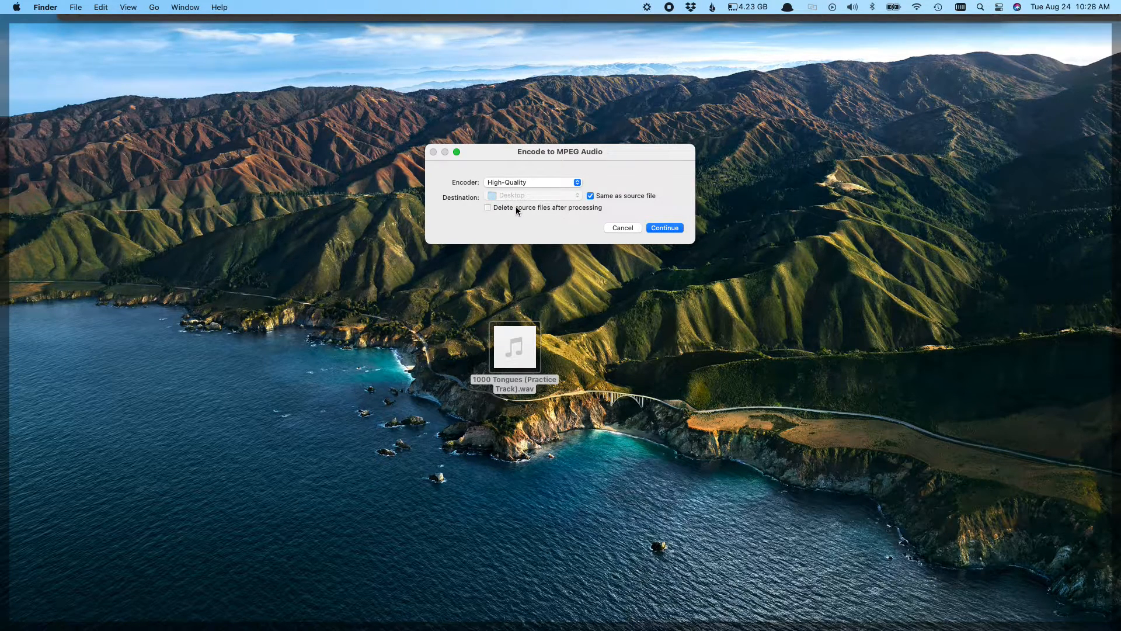
{"action": "left_click_drag", "start_coordinate": [432, 314], "coordinate": [445, 337]}
{"action": "left_click", "coordinate": [486, 226]}
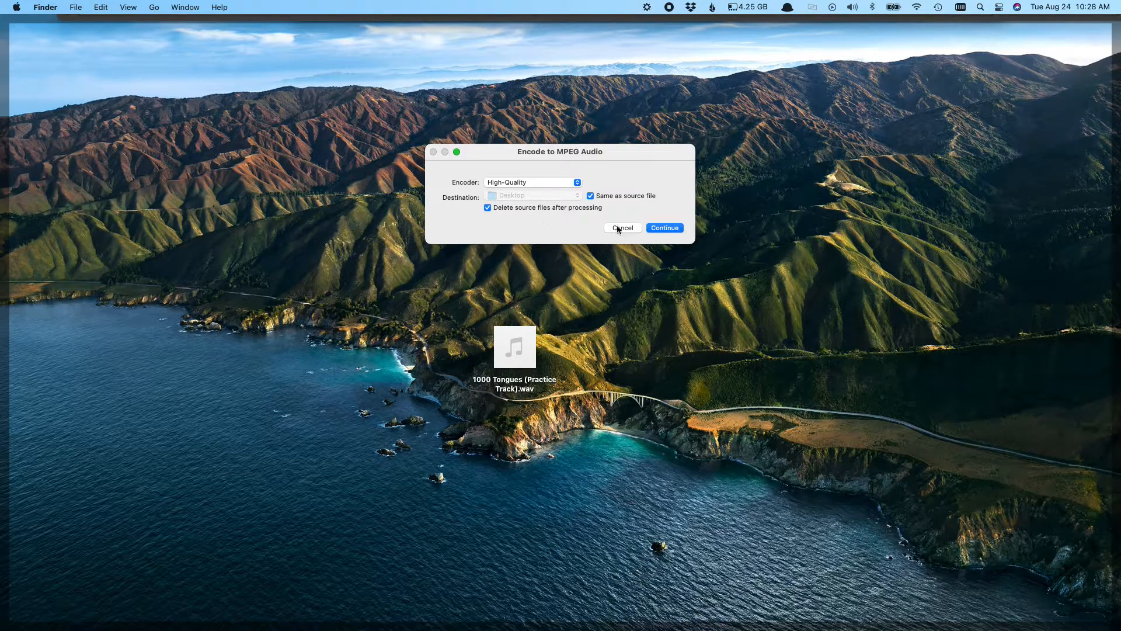
{"action": "left_click", "coordinate": [665, 228]}
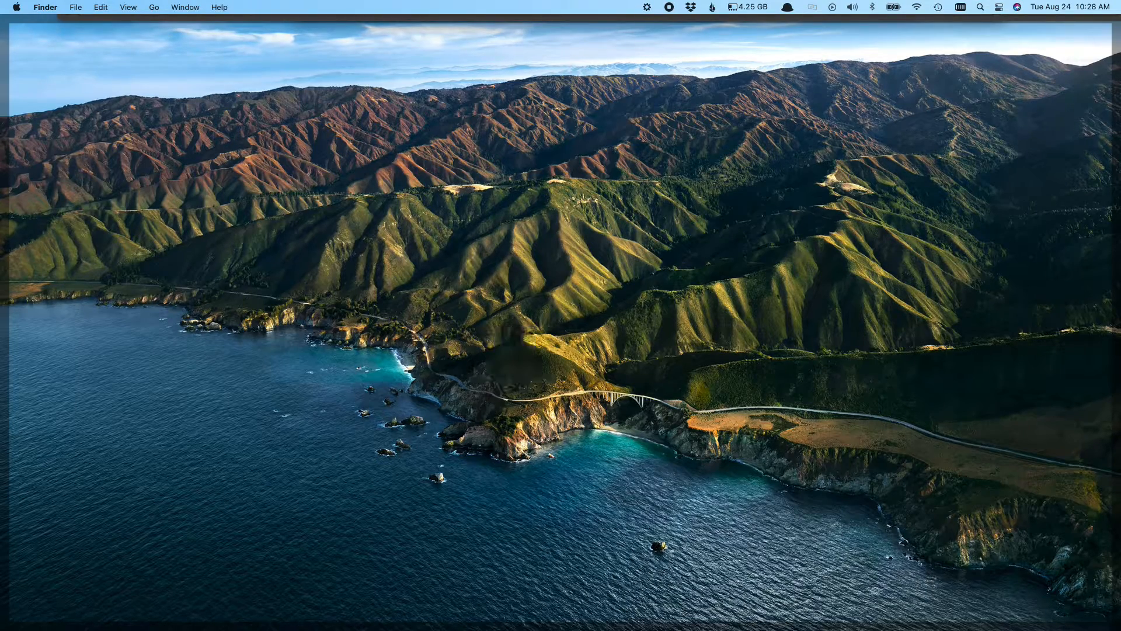
Select the encoded 1000 Tongues (Practice Track).m4a on the desktop, then bring the Ableton Live window back
{"action": "left_click", "coordinate": [420, 398]}
{"action": "left_click_drag", "start_coordinate": [453, 410], "coordinate": [520, 444]}
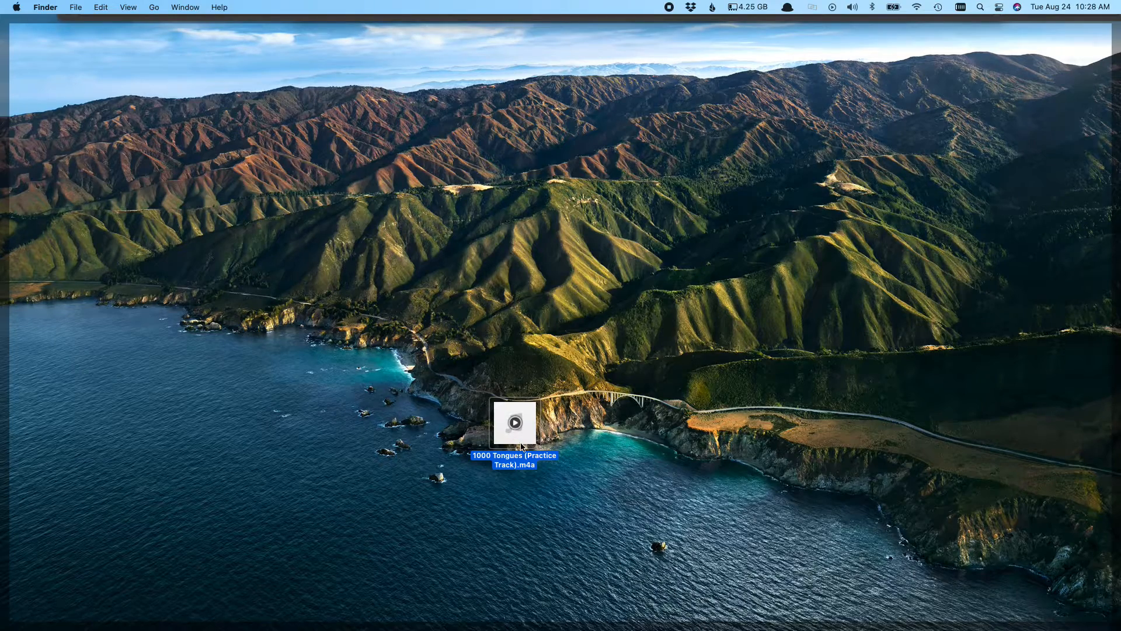
{"action": "key", "text": "F11"}
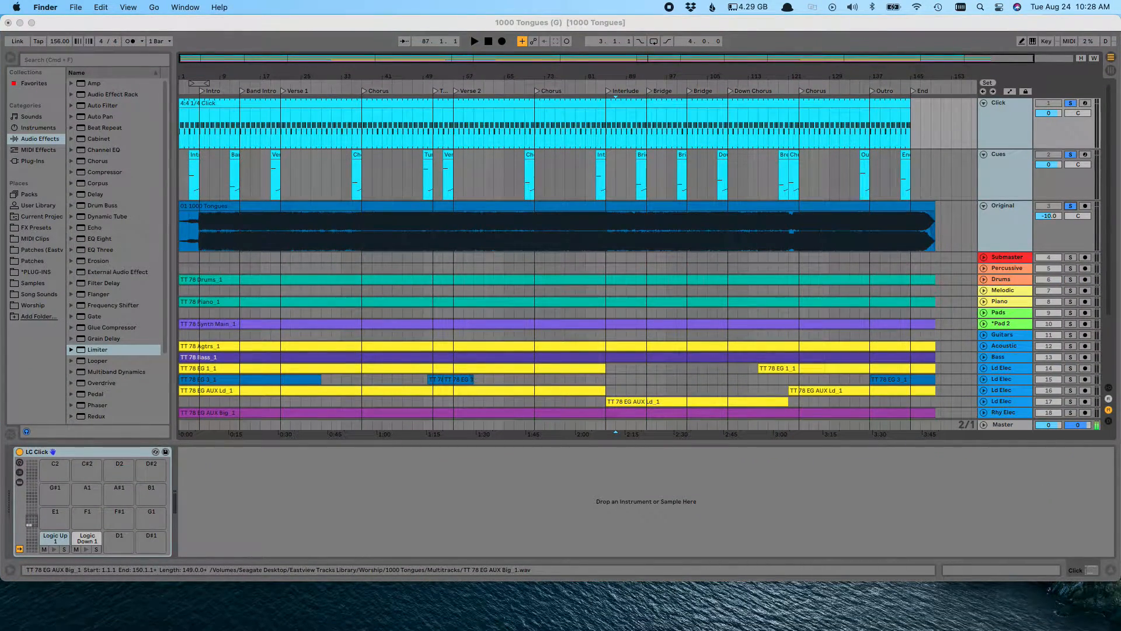
Turn off solo on the Click, Cues, Original and MIC tracks, and collapse the Click and Cues tracks
{"action": "scroll", "coordinate": [792, 342], "scroll_direction": "down", "scroll_amount": 3}
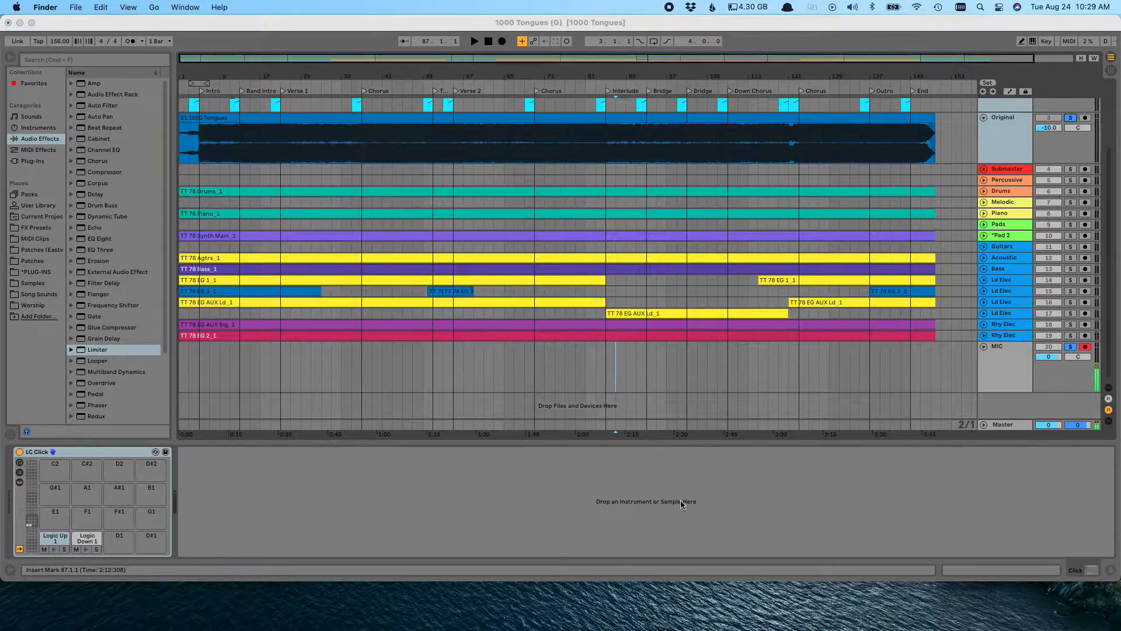
{"action": "scroll", "coordinate": [815, 401], "scroll_direction": "up", "scroll_amount": 3}
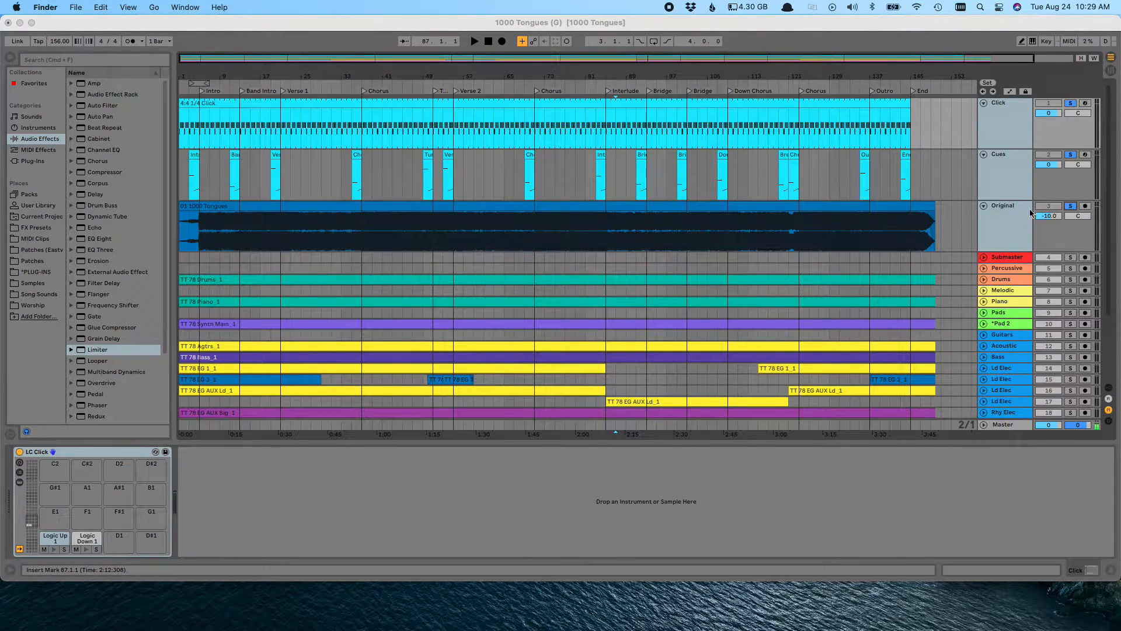
{"action": "left_click", "coordinate": [1070, 209]}
{"action": "left_click", "coordinate": [1012, 177]}
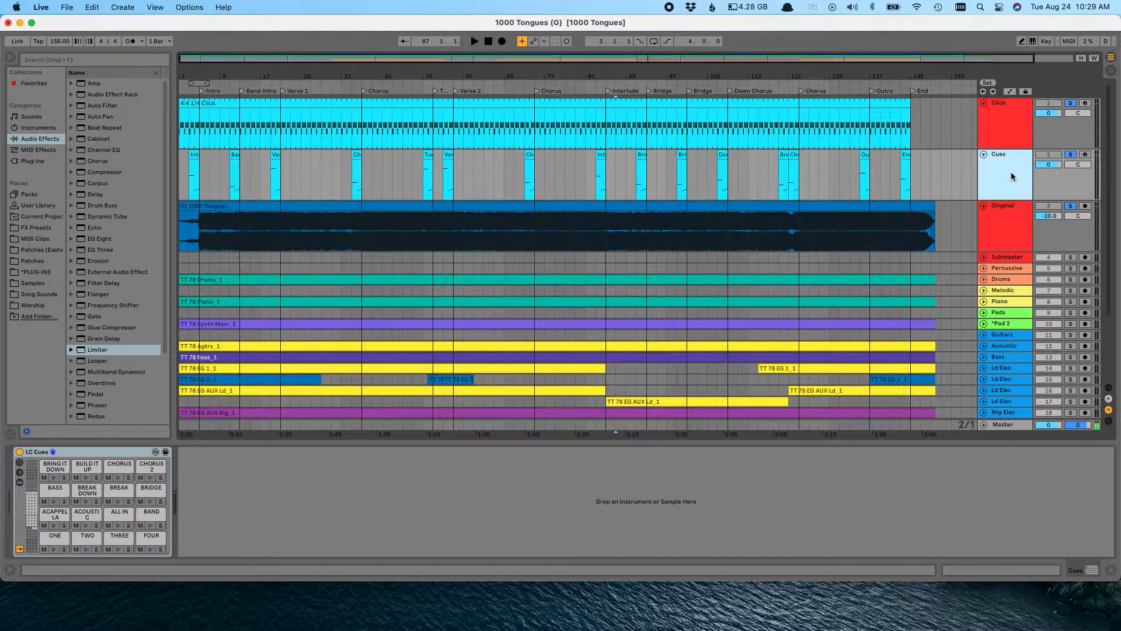
{"action": "left_click", "coordinate": [1070, 205]}
{"action": "left_click", "coordinate": [1007, 136]}
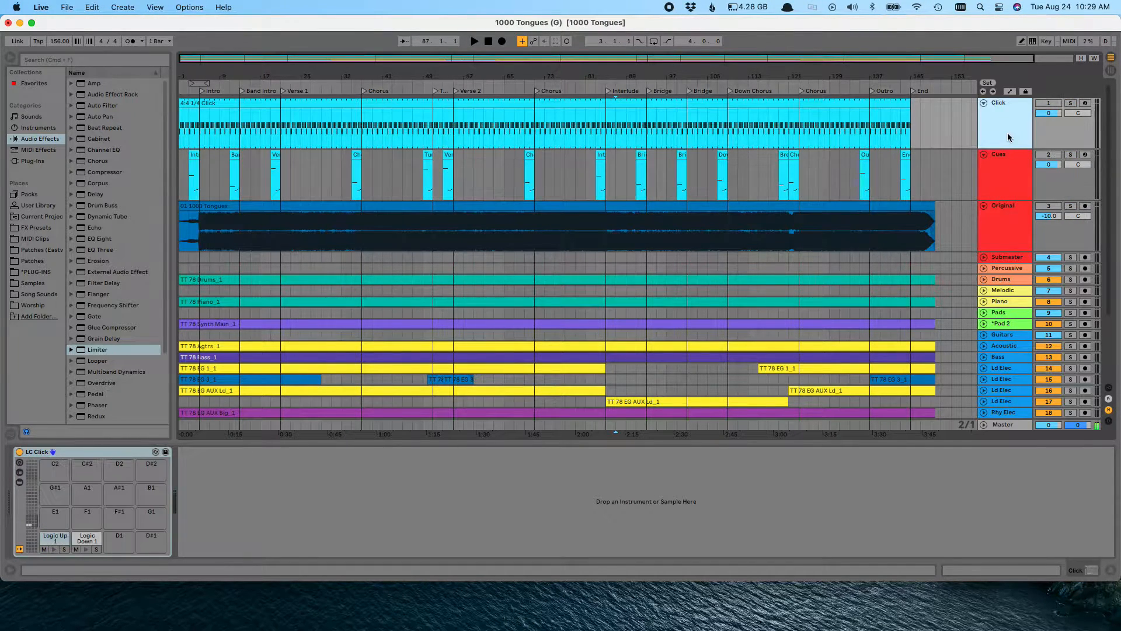
{"action": "double_click", "coordinate": [1007, 135]}
{"action": "double_click", "coordinate": [1007, 134]}
Expand the Drums track to show its waveform alongside the Original track
{"action": "left_click", "coordinate": [1009, 198]}
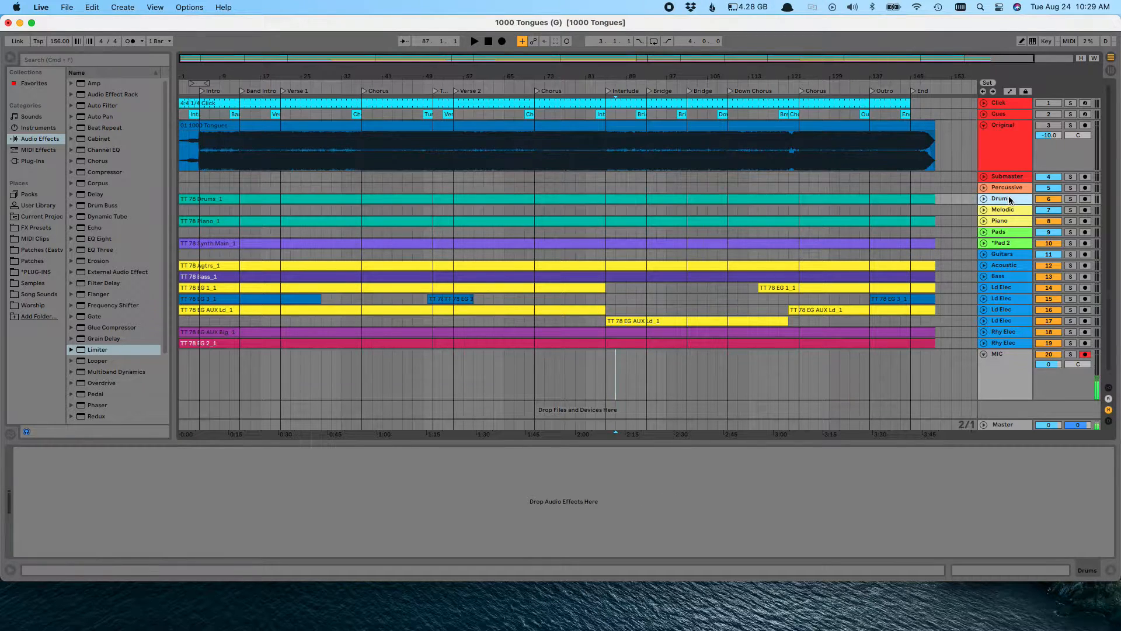
{"action": "double_click", "coordinate": [1009, 199]}
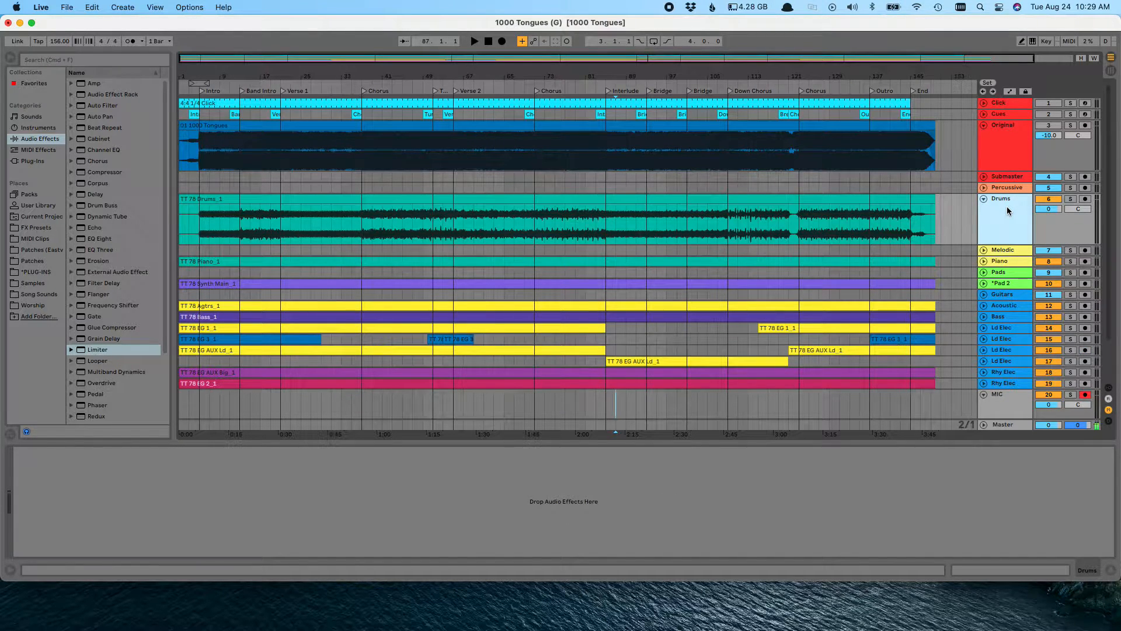
{"action": "left_click", "coordinate": [1008, 129]}
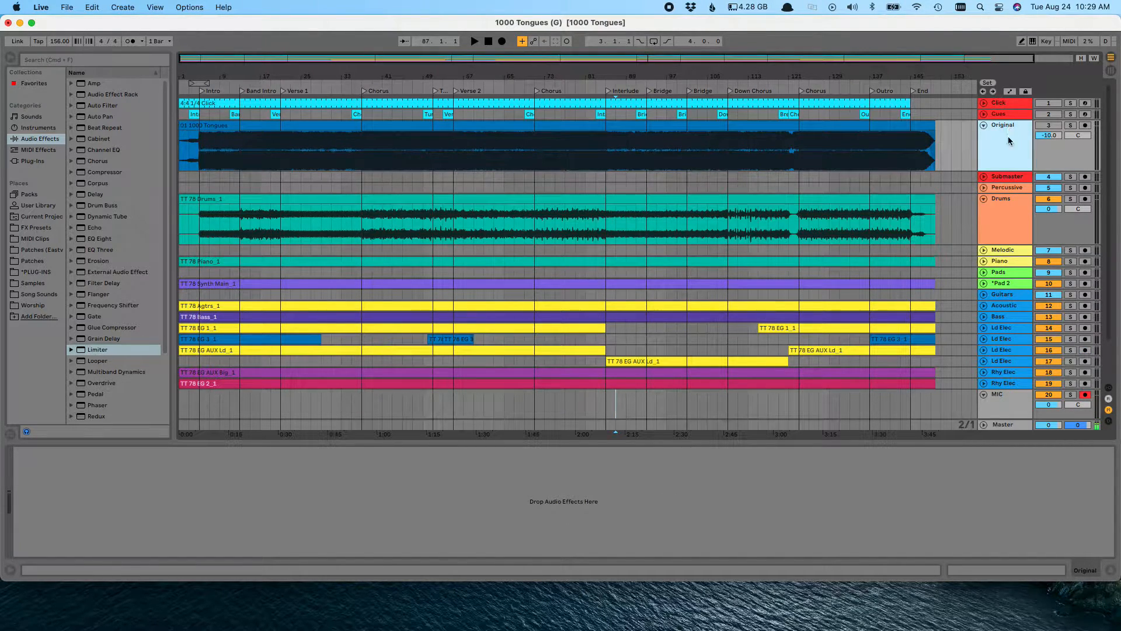
{"action": "left_click", "coordinate": [1003, 207]}
Add a Limiter to the Master track, ahead of the Spectrum device
{"action": "left_click", "coordinate": [1006, 431]}
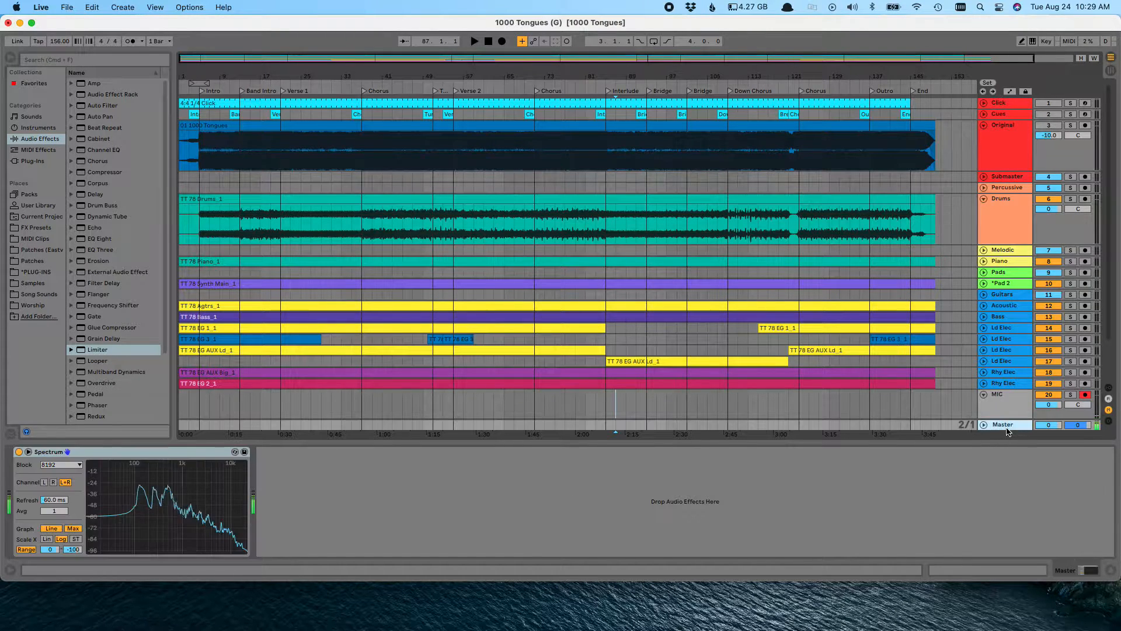
{"action": "left_click_drag", "start_coordinate": [96, 351], "coordinate": [18, 507]}
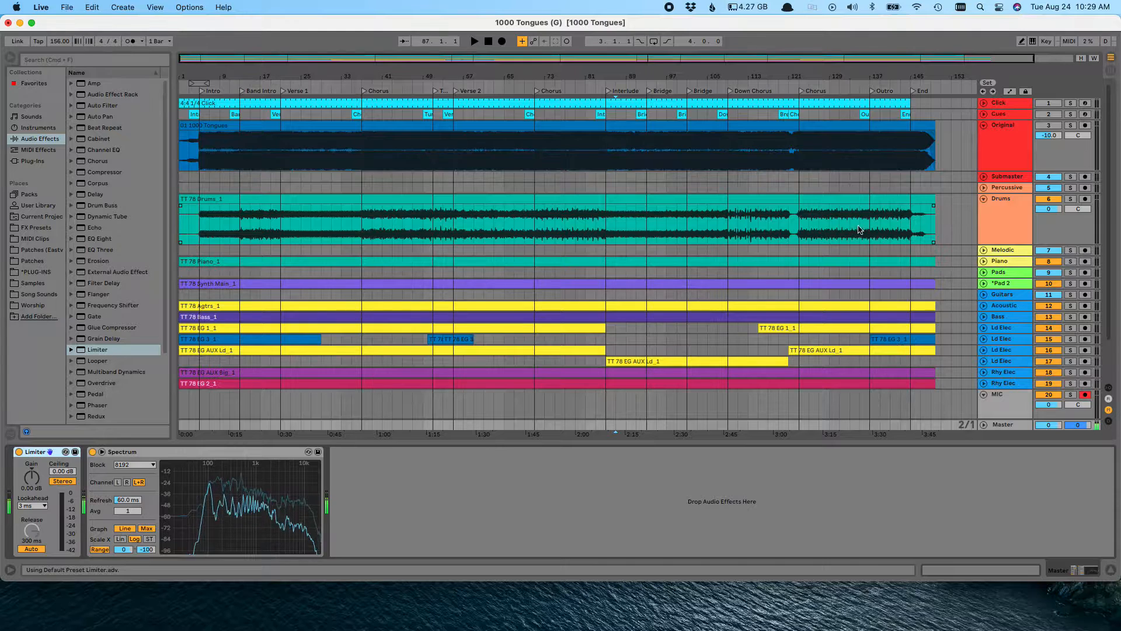
Solo the Drums, Original and MIC tracks together
{"action": "left_click", "coordinate": [1000, 218]}
{"action": "left_click", "coordinate": [1012, 142]}
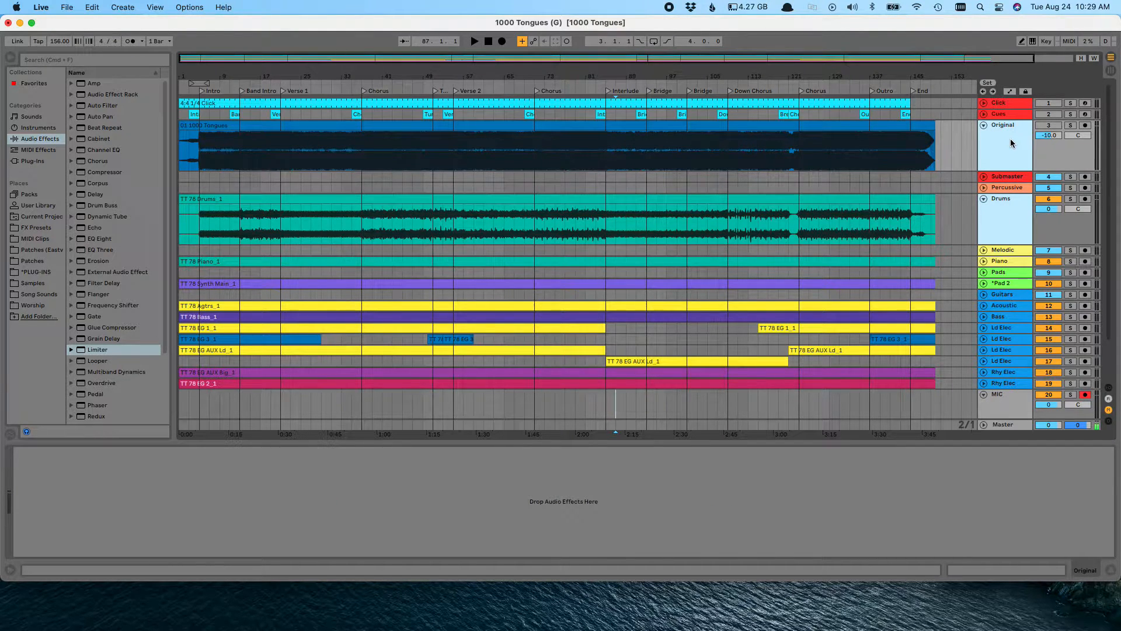
{"action": "scroll", "coordinate": [1013, 144], "scroll_direction": "down", "scroll_amount": 3}
{"action": "scroll", "coordinate": [1012, 144], "scroll_direction": "up", "scroll_amount": 3}
{"action": "left_click", "coordinate": [1008, 201]}
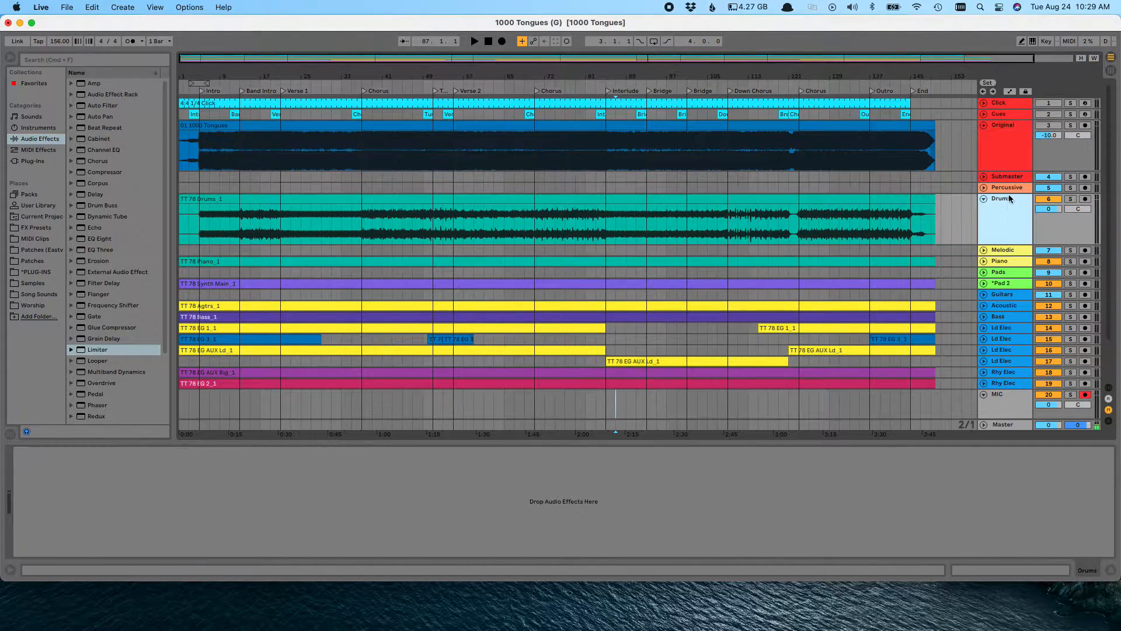
{"action": "scroll", "coordinate": [1025, 306], "scroll_direction": "down", "scroll_amount": 3}
{"action": "left_click", "coordinate": [1069, 349]}
{"action": "scroll", "coordinate": [1045, 281], "scroll_direction": "up", "scroll_amount": 3}
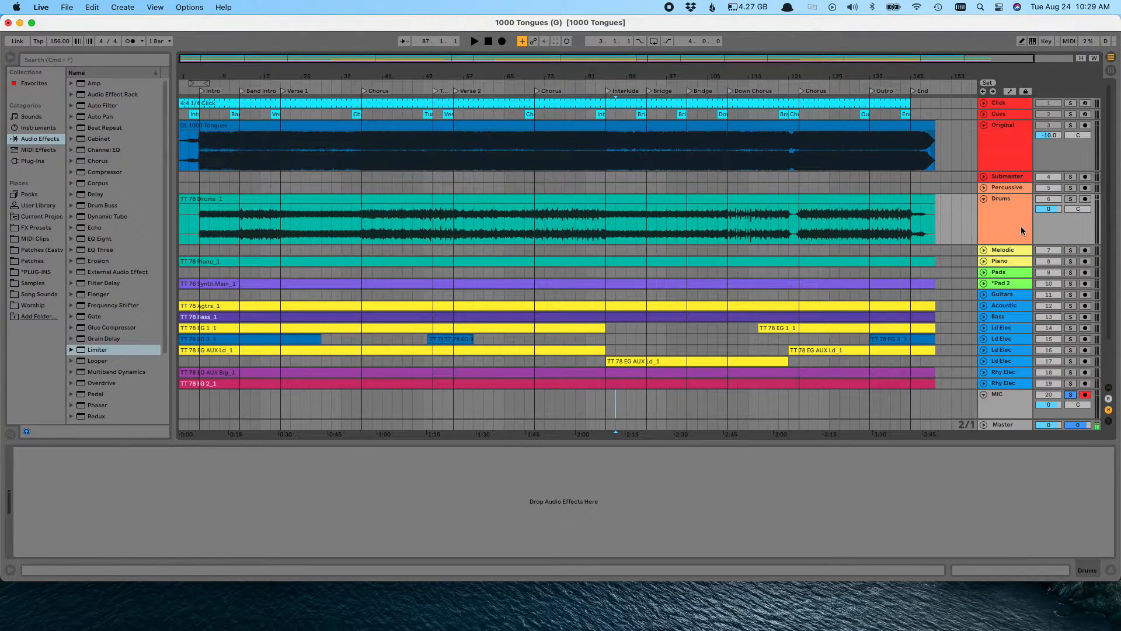
{"action": "left_click", "coordinate": [1070, 199]}
{"action": "left_click", "coordinate": [1070, 125]}
Set the Original track's volume to -20.0
{"action": "left_click", "coordinate": [1049, 137]}
{"action": "type", "text": "-8"}
{"action": "key", "text": "Return"}
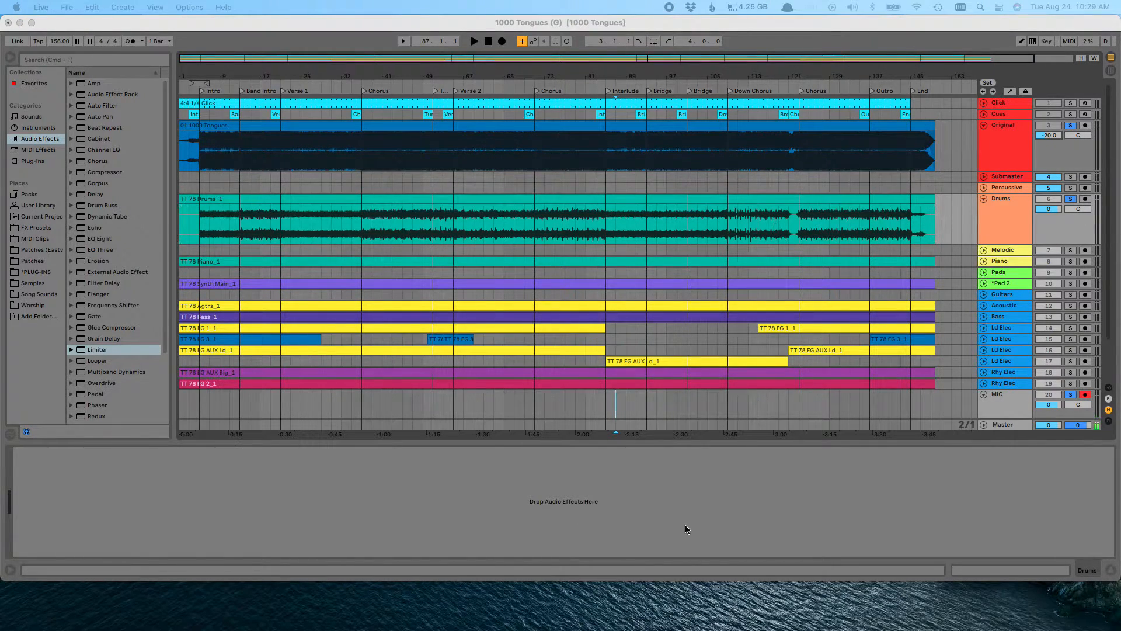
Try to export the Master output as a 16-bit, 44100 Hz WAV named "1000 Tongues (Stems) - Drums" to the Desktop
{"action": "key", "text": "super+shift+r"}
{"action": "left_click_drag", "start_coordinate": [532, 402], "coordinate": [620, 190]}
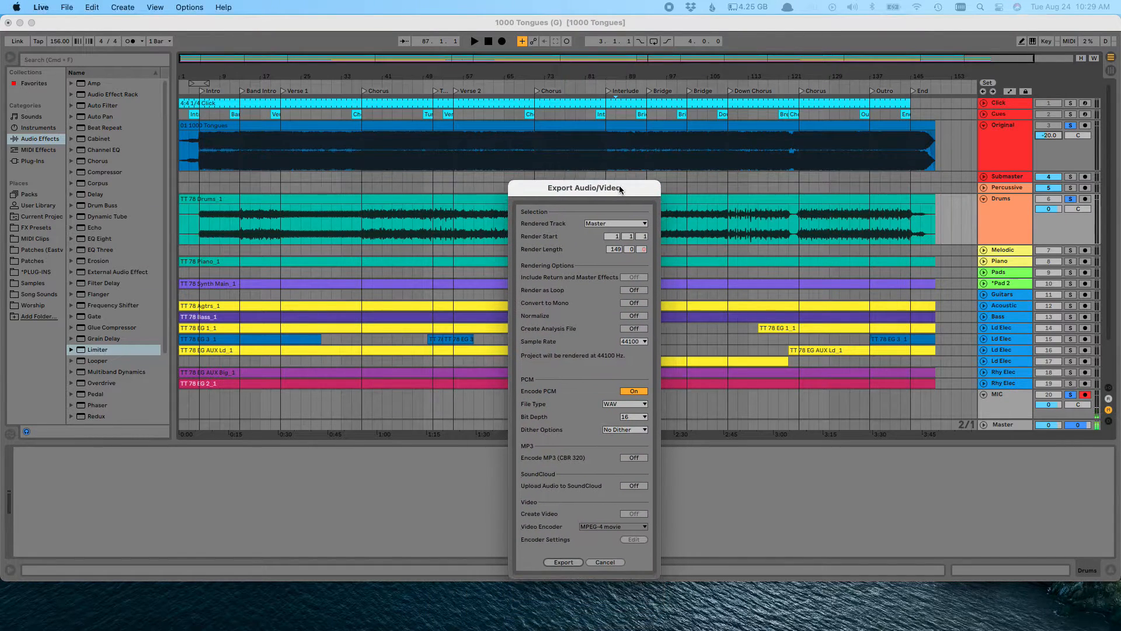
{"action": "left_click", "coordinate": [564, 562]}
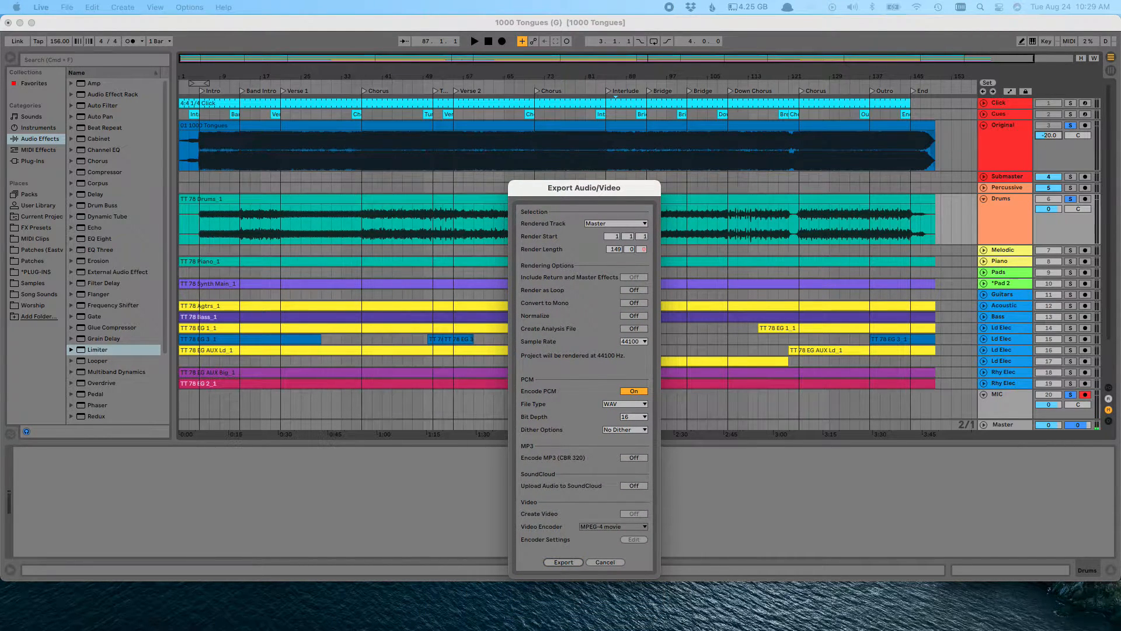
{"action": "left_click_drag", "start_coordinate": [527, 393], "coordinate": [570, 267]}
{"action": "left_click", "coordinate": [610, 298]}
{"action": "left_click_drag", "start_coordinate": [610, 298], "coordinate": [665, 298]}
{"action": "type", "text": "Stems) - Drums"}
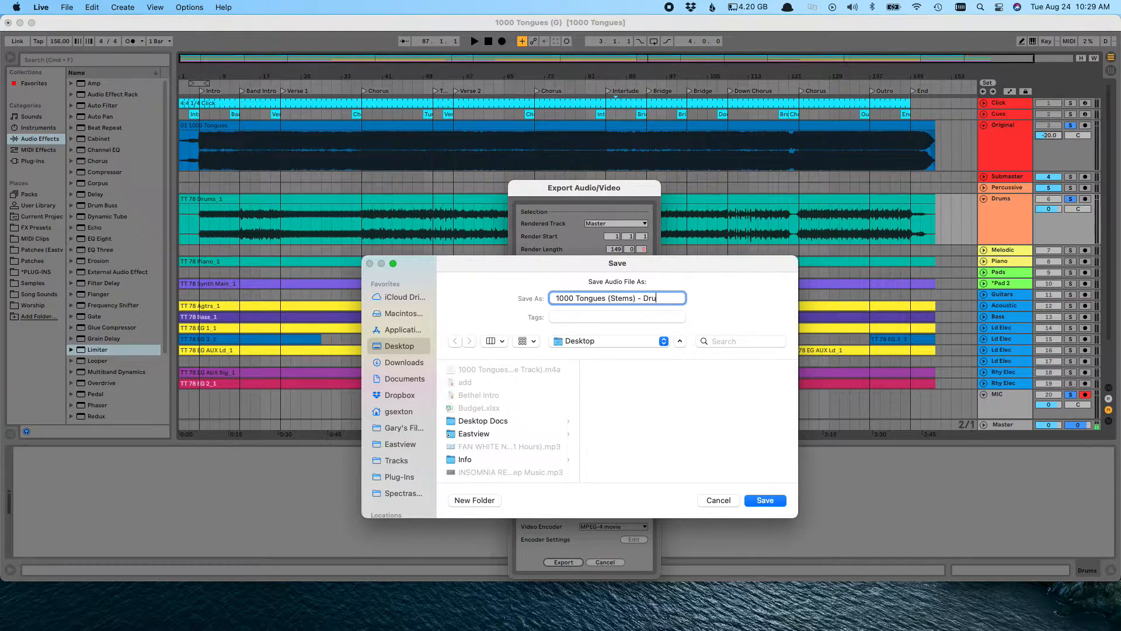
{"action": "left_click", "coordinate": [761, 500]}
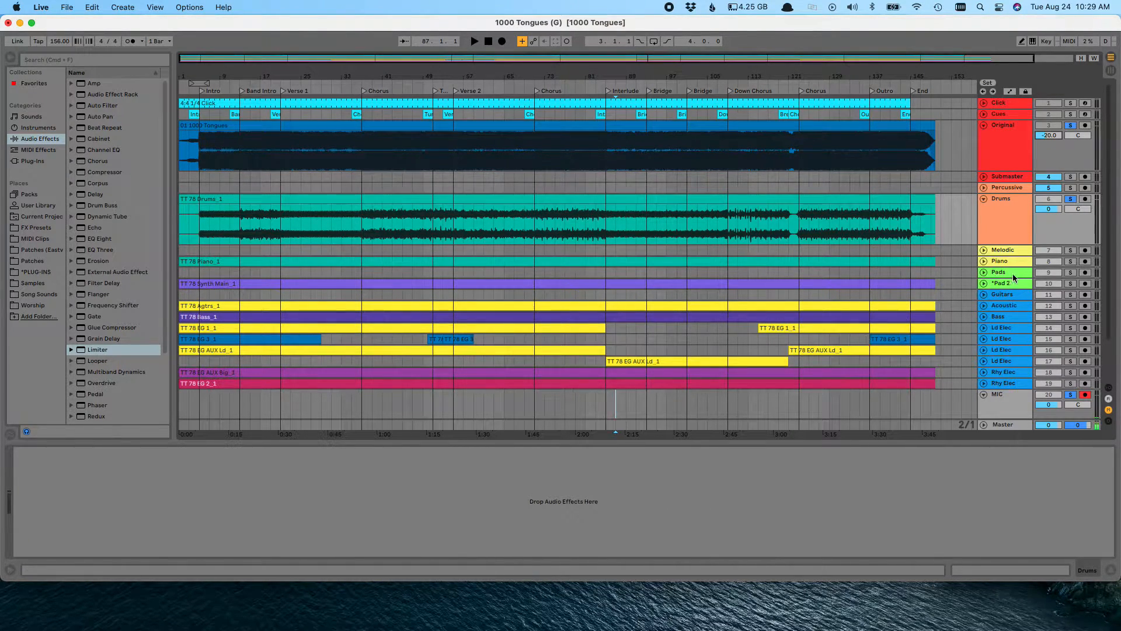
Turn off solo on the Drums, Original and MIC tracks, and collapse the Drums track
{"action": "left_click", "coordinate": [1071, 198]}
{"action": "left_click", "coordinate": [1030, 208]}
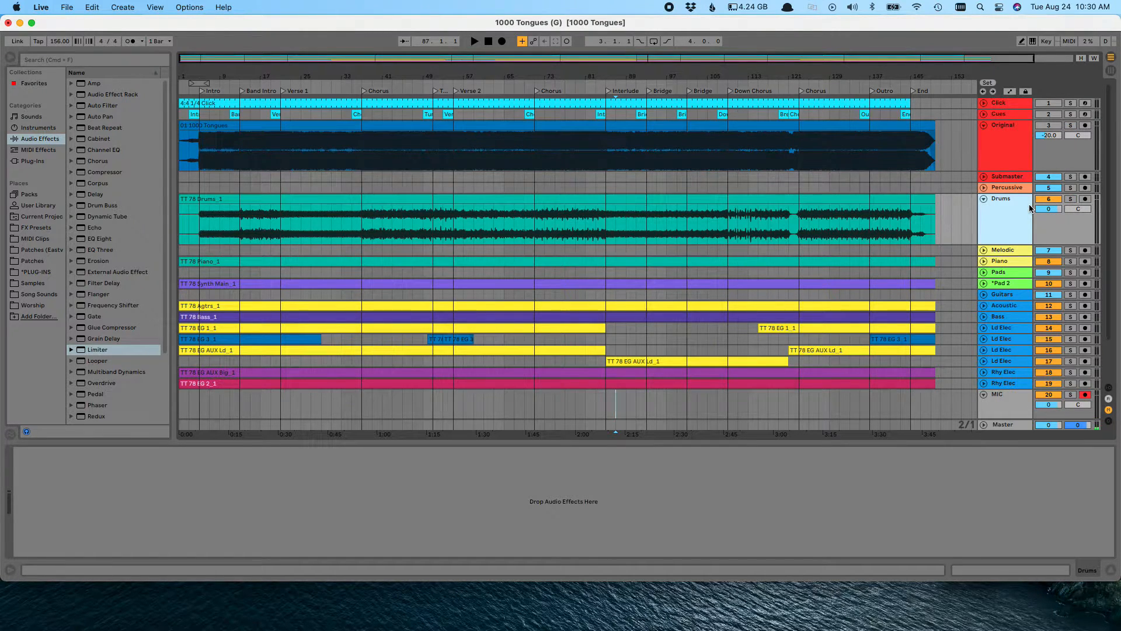
{"action": "key", "text": "u"}
Expand the *Pad 2 track, set its volume to 5.0, and collapse it again
{"action": "left_click", "coordinate": [1016, 220]}
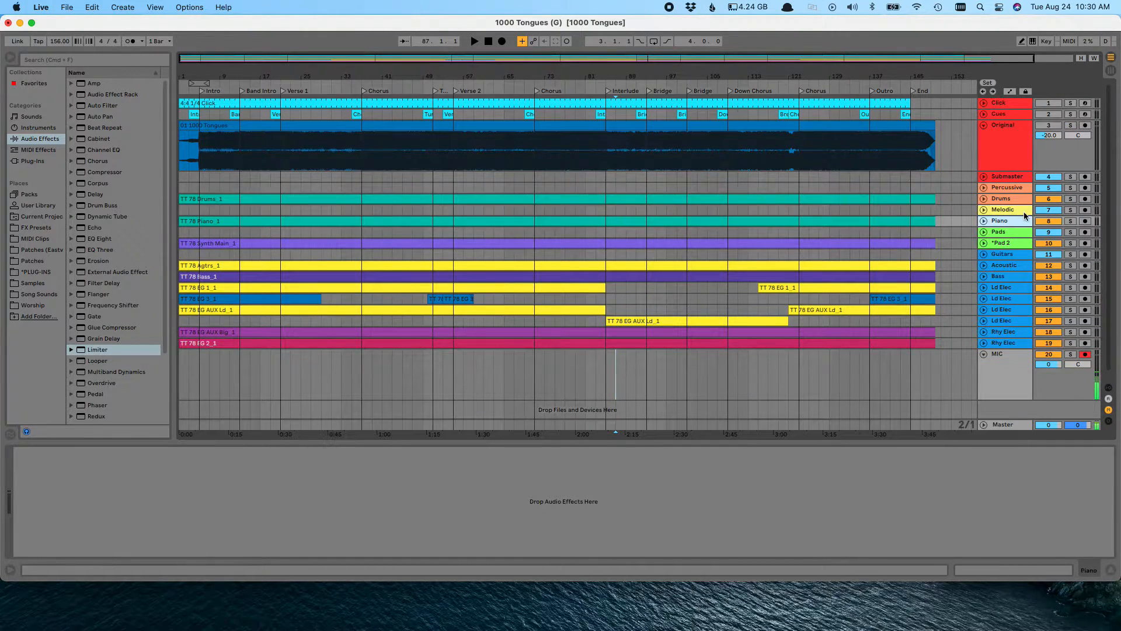
{"action": "left_click", "coordinate": [1008, 239]}
{"action": "key", "text": "u"}
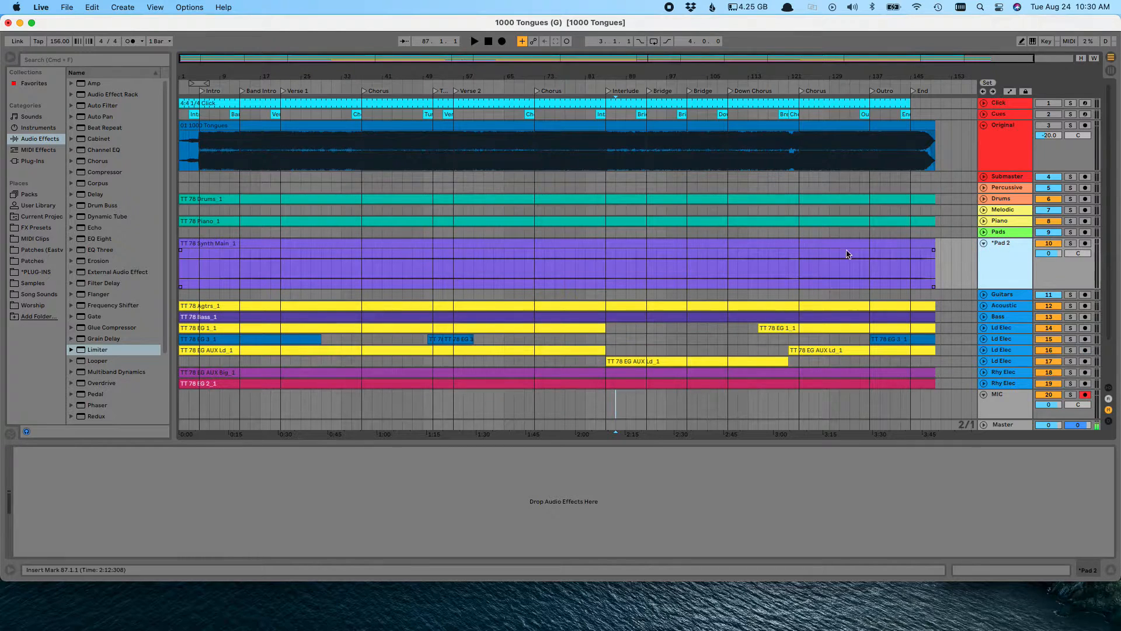
{"action": "left_click", "coordinate": [1049, 254]}
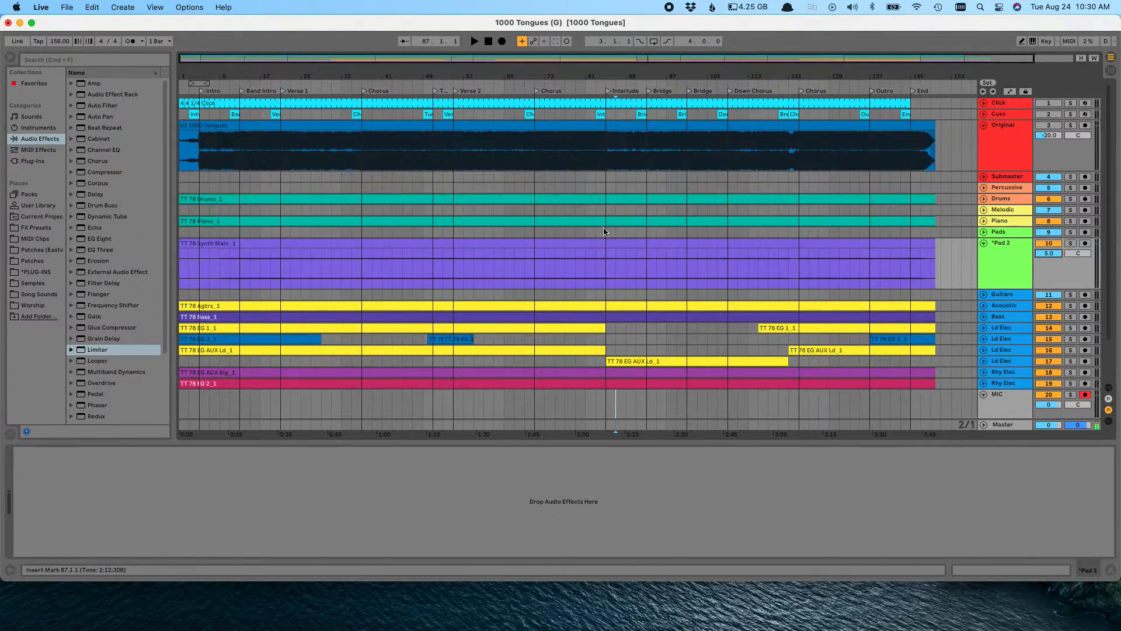
{"action": "left_click", "coordinate": [1020, 255]}
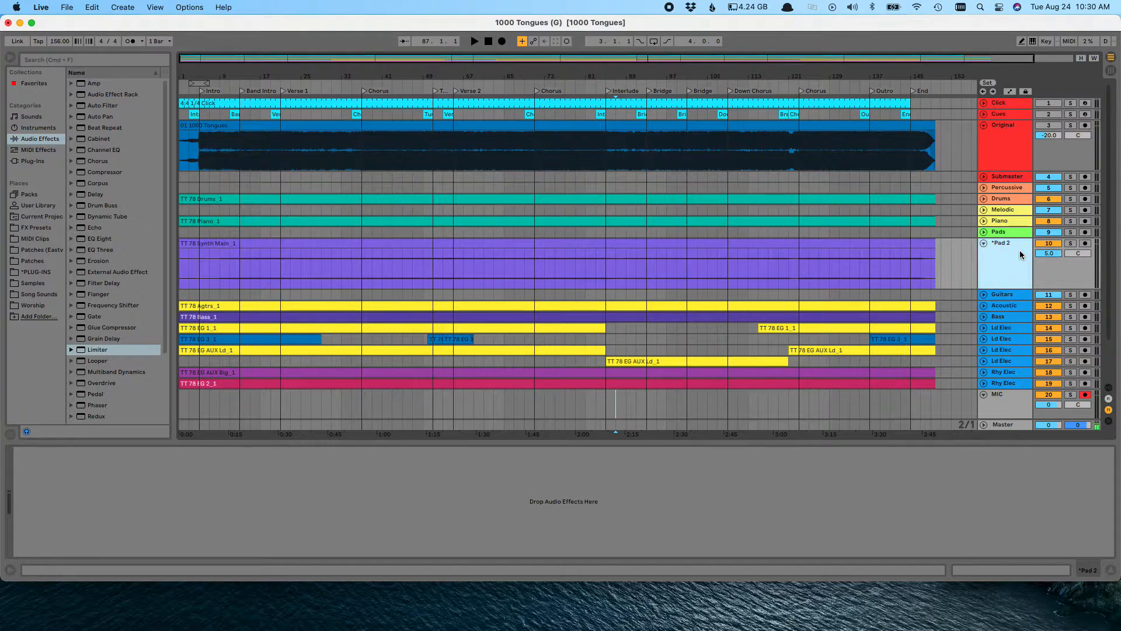
{"action": "key", "text": "u"}
Select the Acoustic, Bass and both Rhy Elec tracks as one group, and separately the four Ld Elec tracks
{"action": "key", "text": "Down"}
{"action": "key", "text": "Up"}
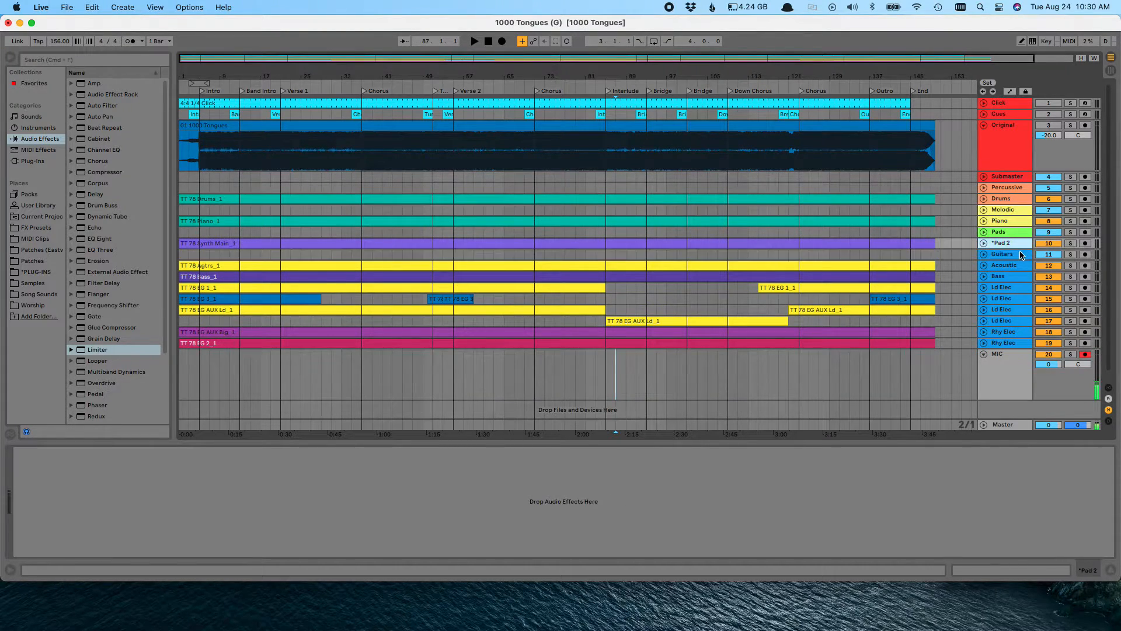
{"action": "key", "text": "Down"}
{"action": "key", "text": "Down"}
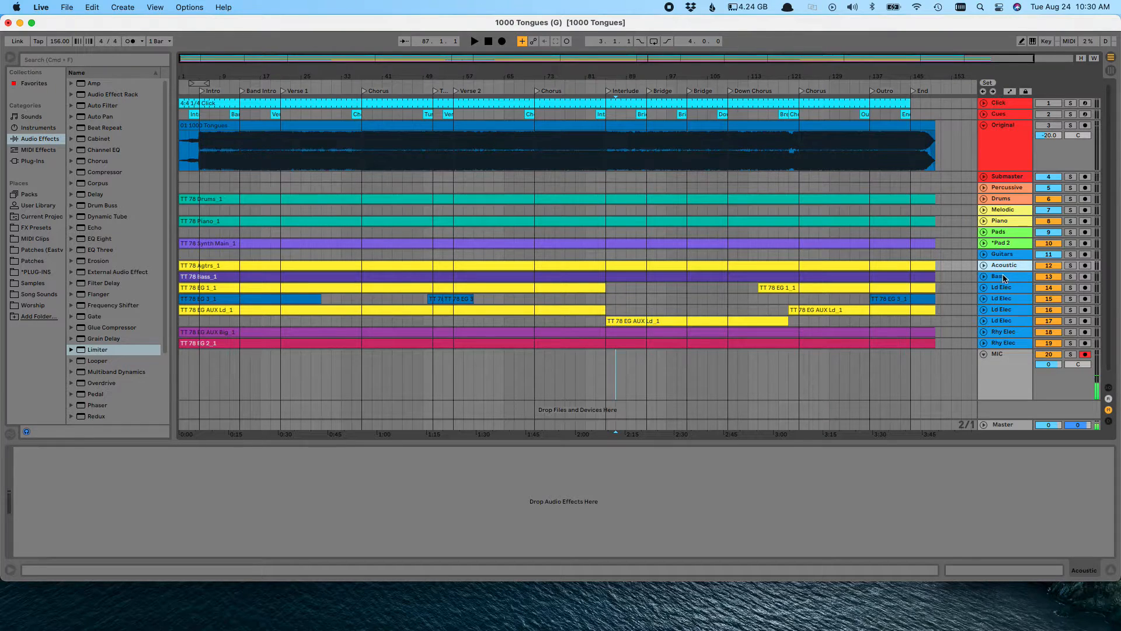
{"action": "left_click", "coordinate": [1008, 278], "text": "shift"}
{"action": "left_click", "coordinate": [1013, 332], "text": "super"}
{"action": "left_click", "coordinate": [1013, 343], "text": "super"}
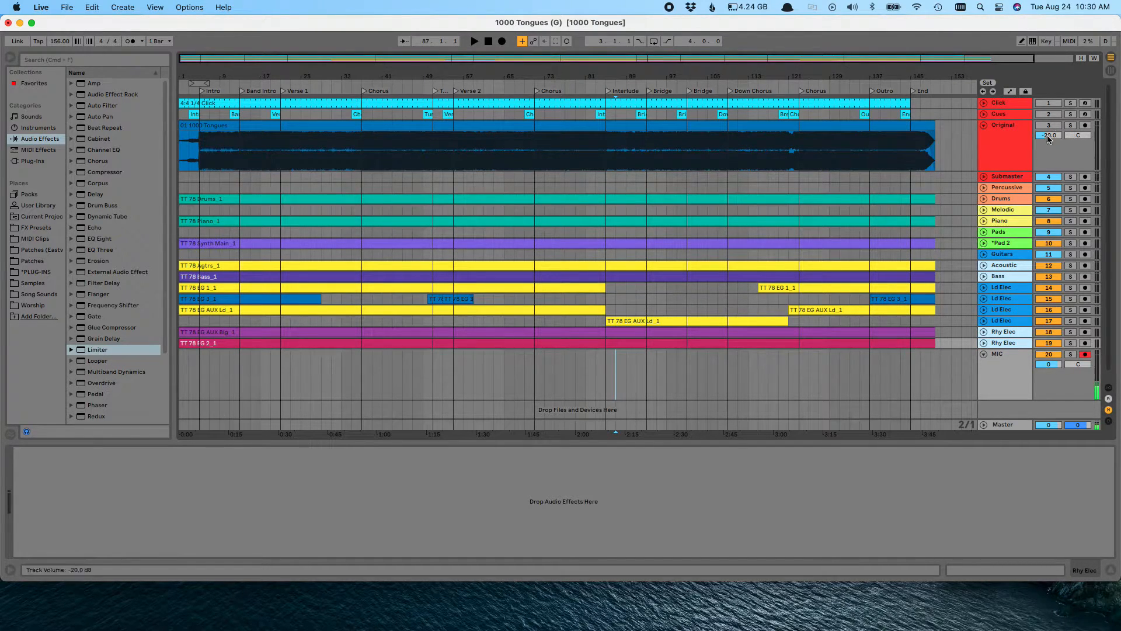
{"action": "left_click", "coordinate": [1008, 289]}
{"action": "left_click", "coordinate": [1007, 321], "text": "shift"}
Solo the Original and MIC tracks, set the Original track's volume to -15.0, and turn both solos off again
{"action": "left_click", "coordinate": [1070, 125]}
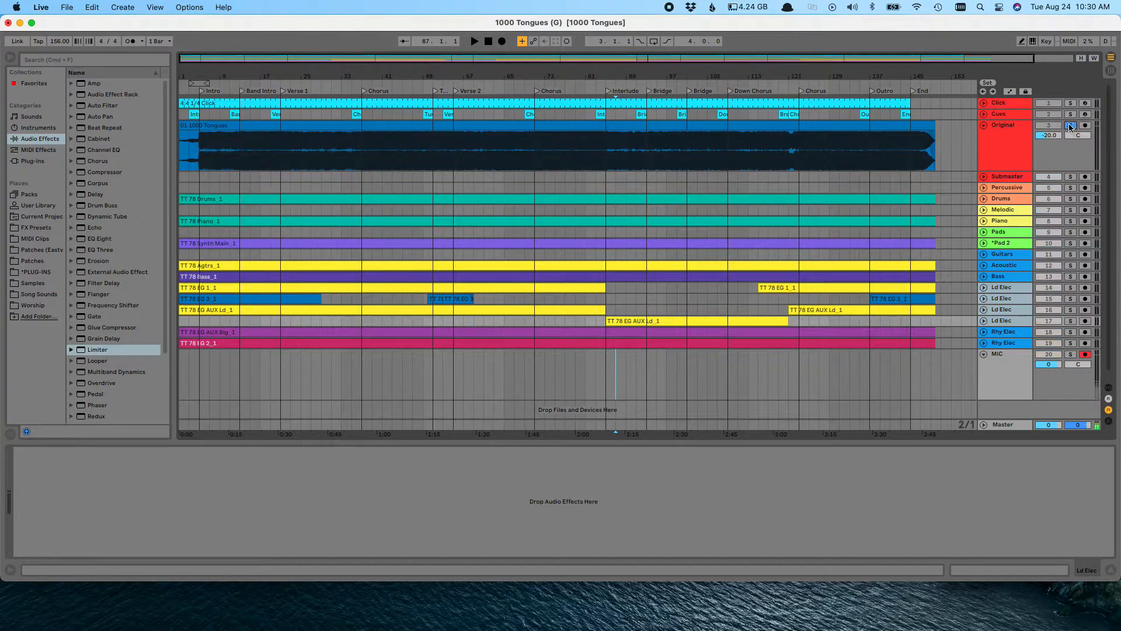
{"action": "left_click", "coordinate": [1070, 354], "text": "super"}
{"action": "left_click", "coordinate": [1047, 134]}
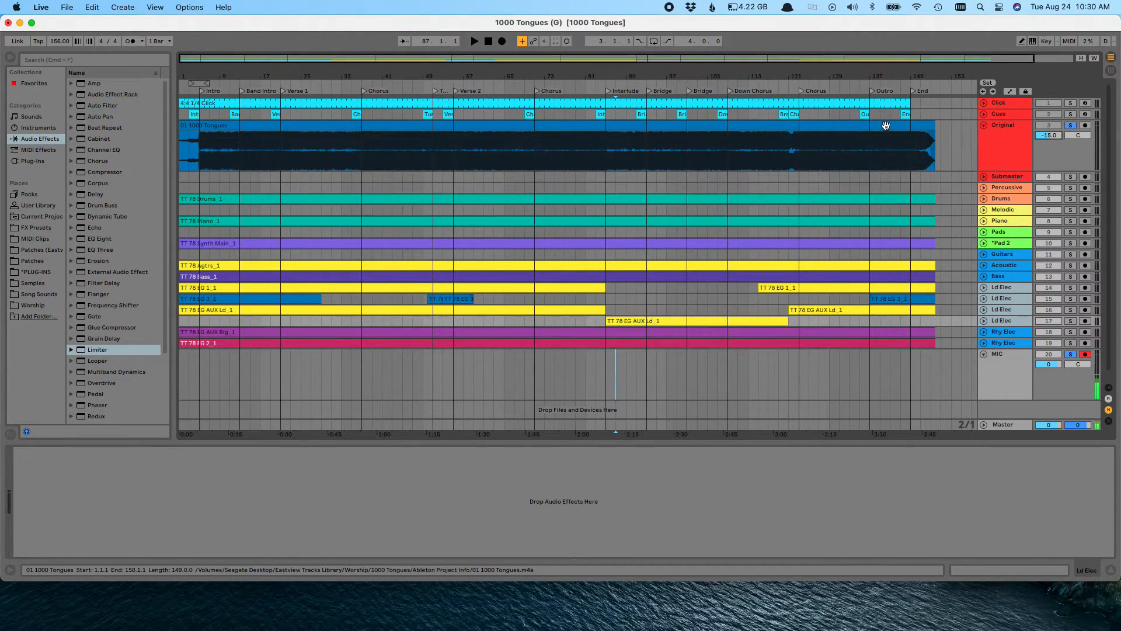
{"action": "left_click", "coordinate": [1070, 125]}
{"action": "left_click", "coordinate": [1069, 125]}
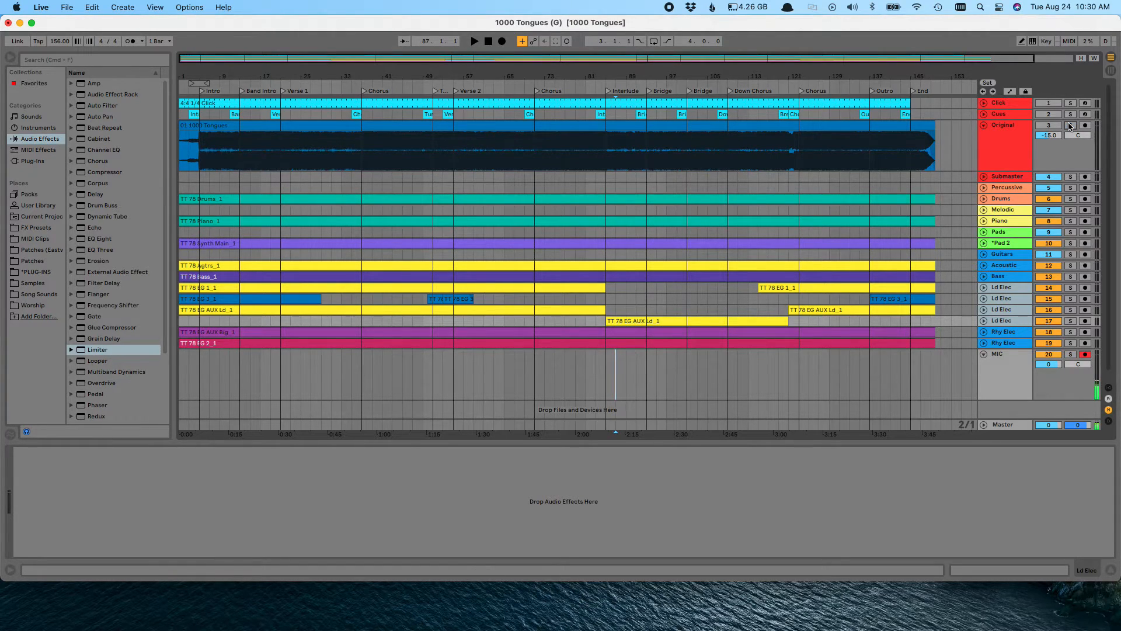
Turn on Warp for the 01 1000 Tongues clip with the Complex Pro mode, and transpose it to -2 st
{"action": "left_click", "coordinate": [894, 125]}
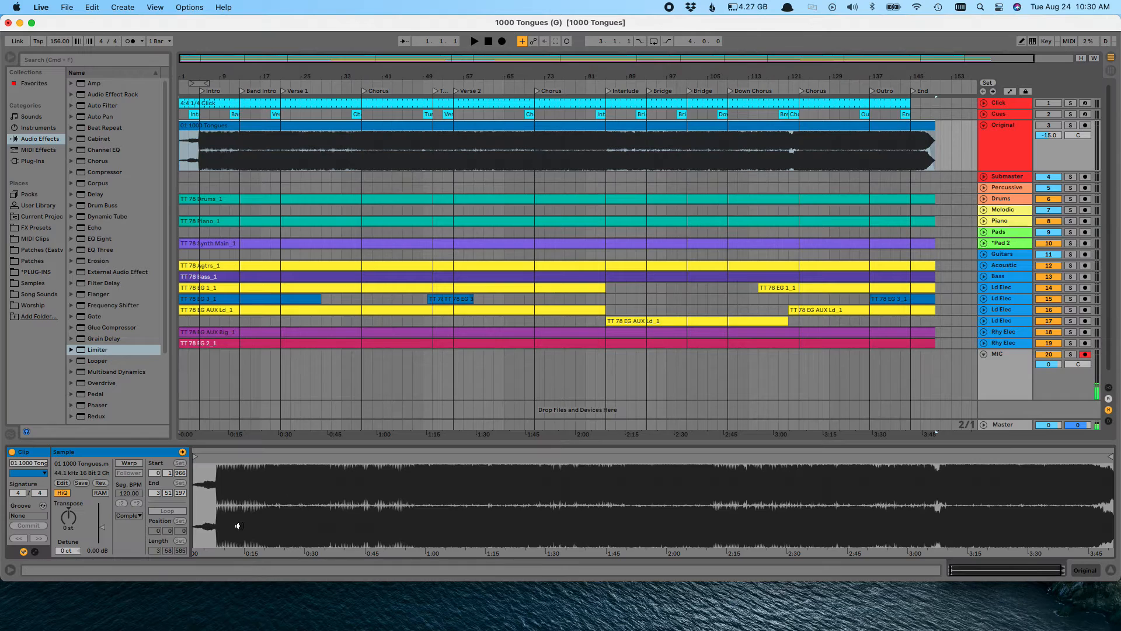
{"action": "left_click", "coordinate": [128, 463]}
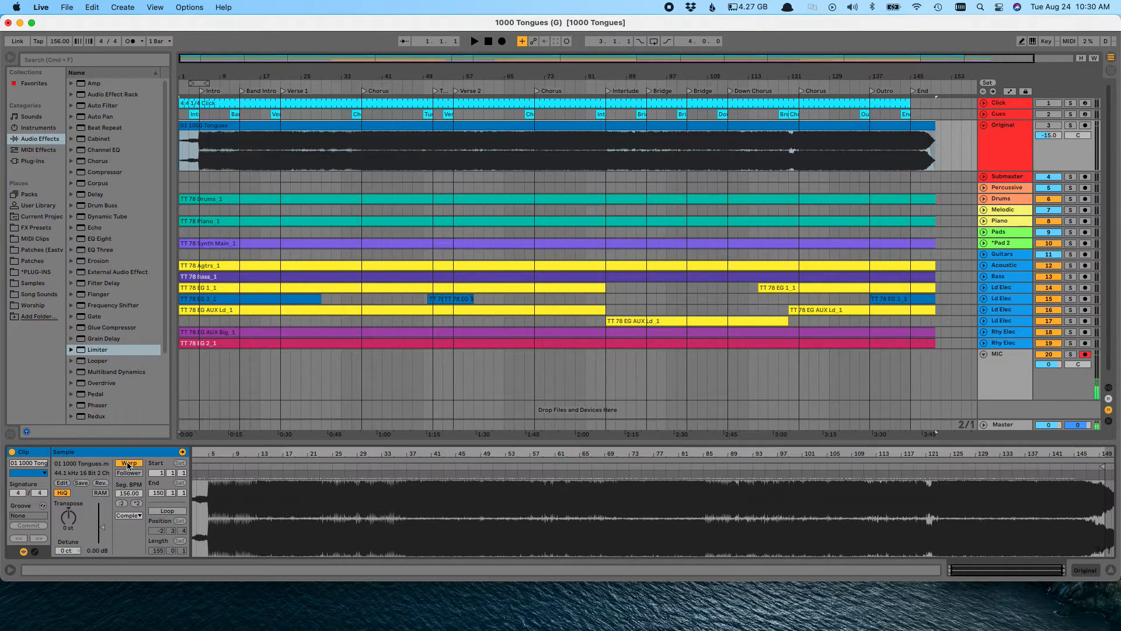
{"action": "key", "text": "Return"}
{"action": "left_click", "coordinate": [128, 515]}
{"action": "left_click", "coordinate": [131, 567]}
{"action": "left_click_drag", "start_coordinate": [129, 551], "coordinate": [129, 607]}
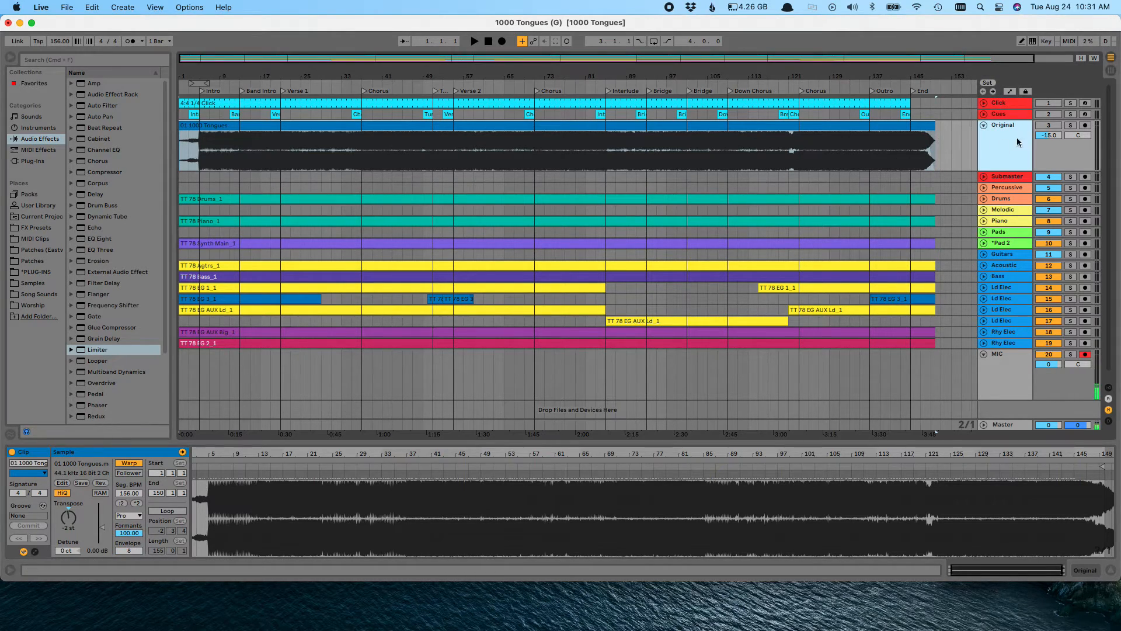
Solo the MIC and Original tracks, and reset the Original track's volume to 0
{"action": "left_click", "coordinate": [1071, 354]}
{"action": "left_click", "coordinate": [1070, 125]}
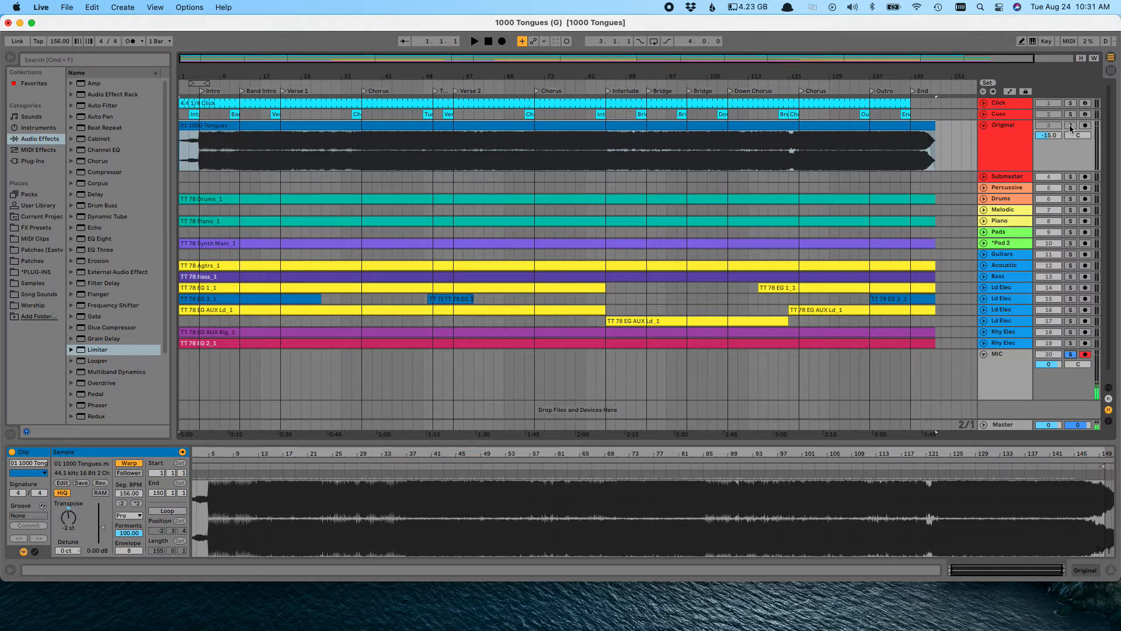
{"action": "double_click", "coordinate": [1048, 136]}
Add a Limiter to the Original track
{"action": "left_click", "coordinate": [1014, 136]}
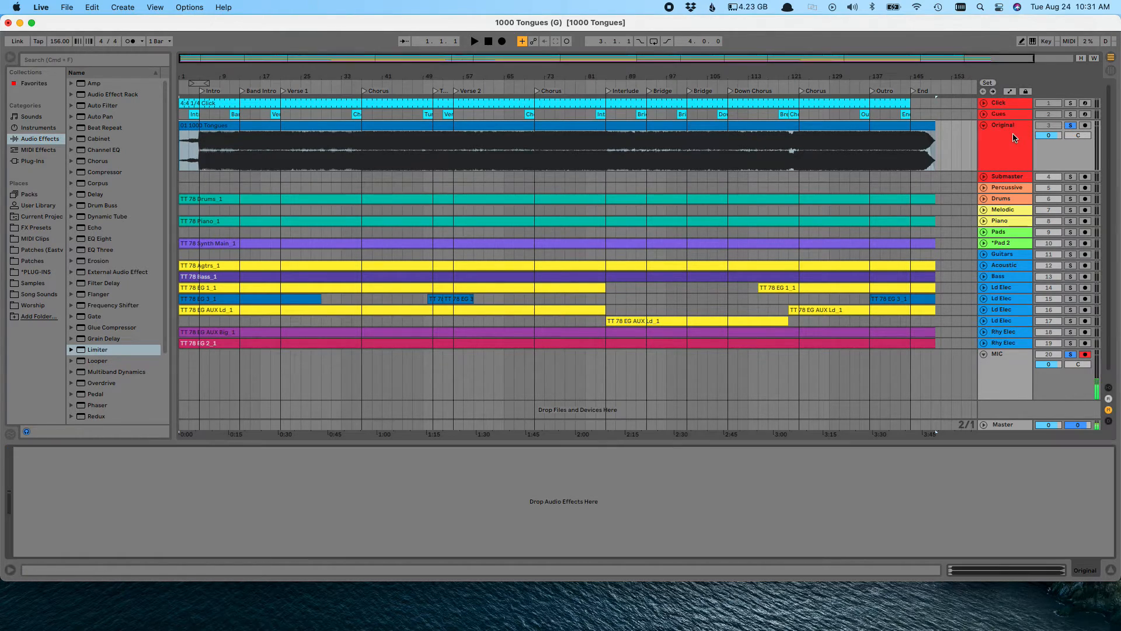
{"action": "double_click", "coordinate": [98, 349]}
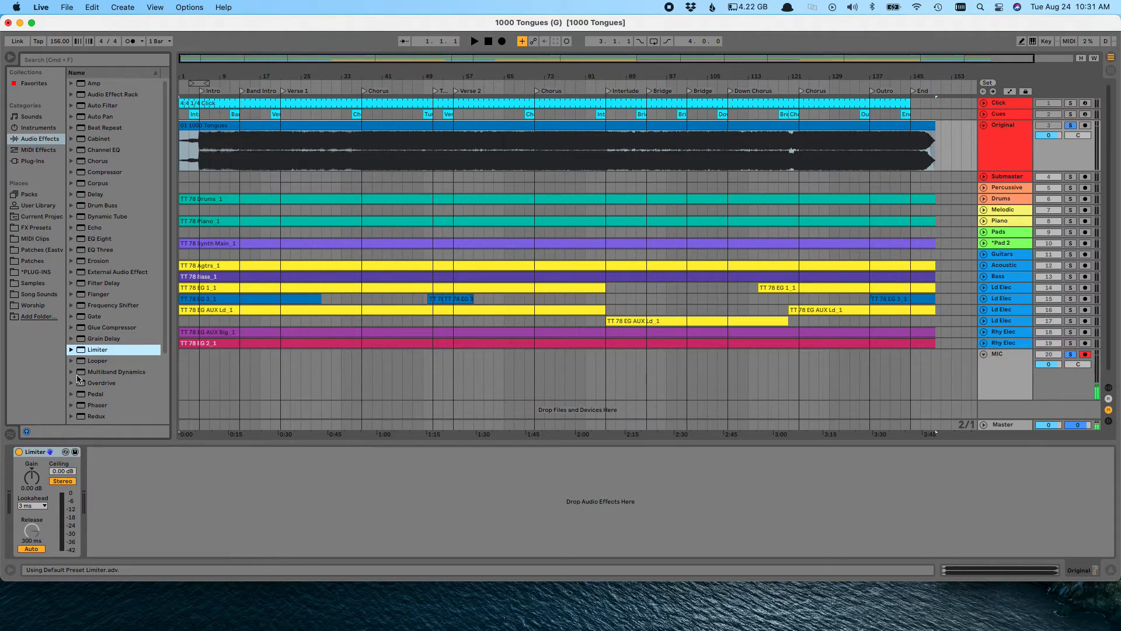
{"action": "left_click", "coordinate": [1002, 142]}
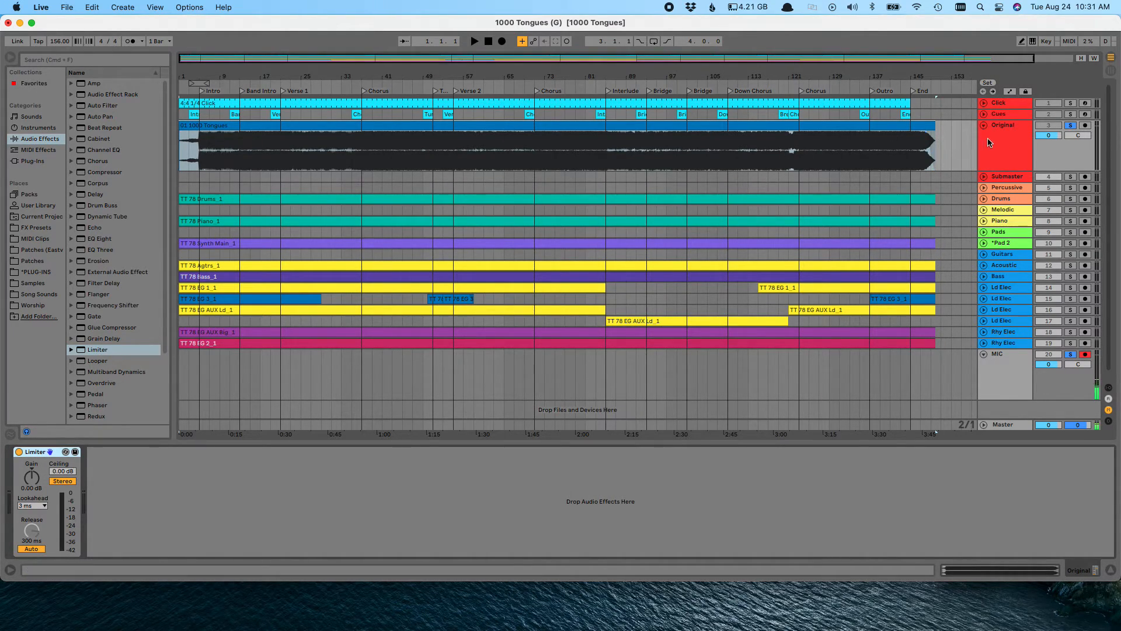
Select the 01 1000 Tongues clip and set up an audio export named "1000 Tongues (F)" on the Desktop, cancelling at the save stage
{"action": "left_click", "coordinate": [904, 122]}
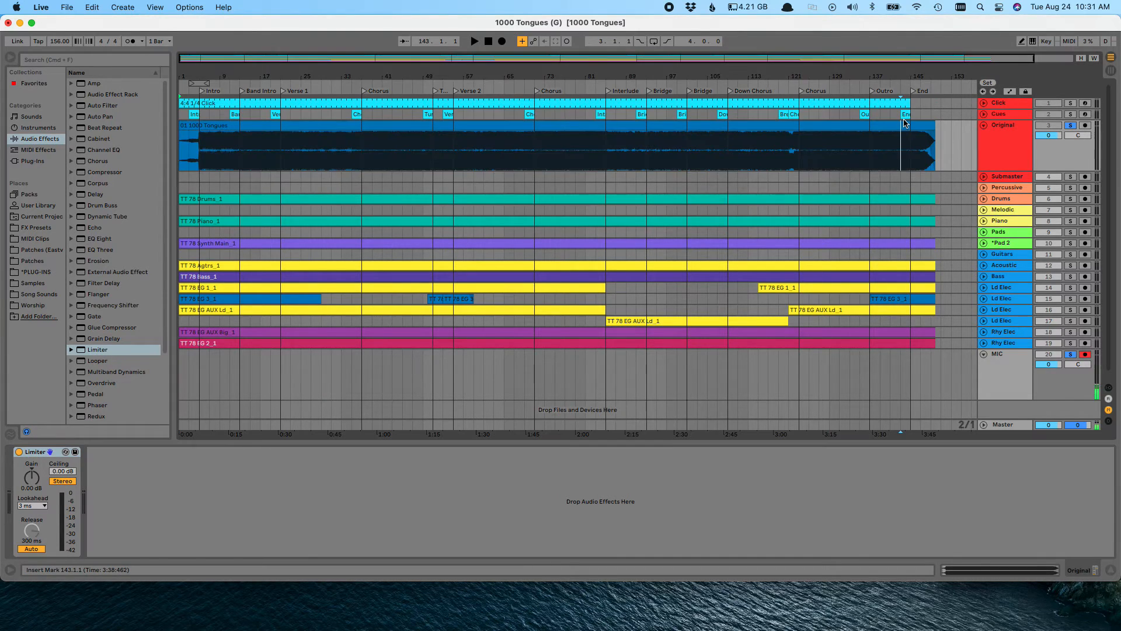
{"action": "left_click", "coordinate": [897, 124]}
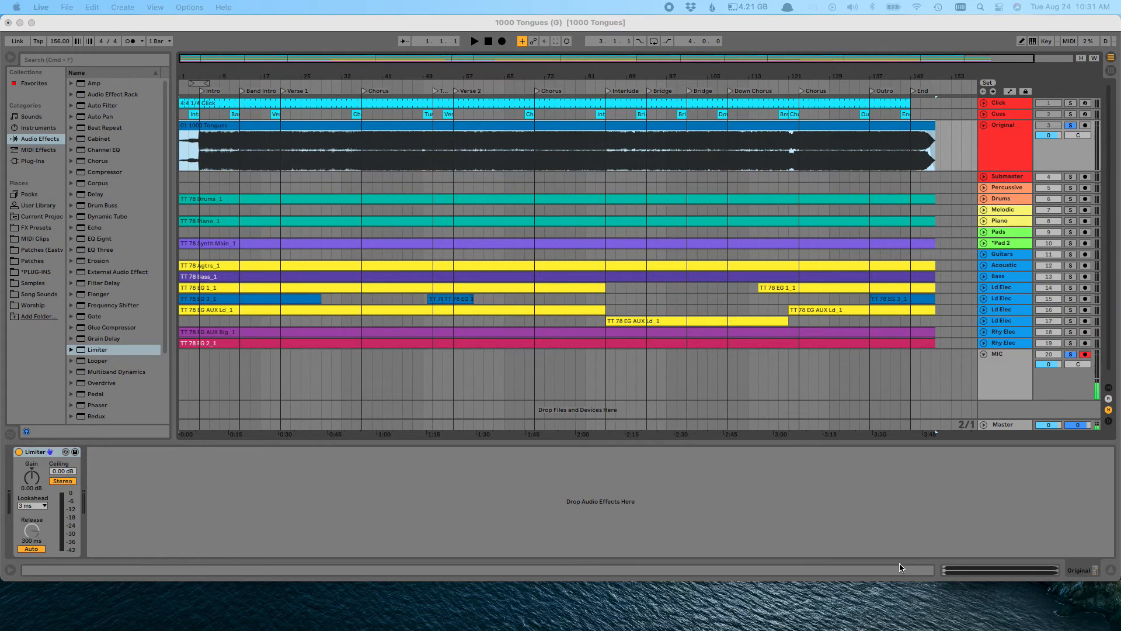
{"action": "left_click_drag", "start_coordinate": [529, 630], "coordinate": [603, 256]}
{"action": "left_click", "coordinate": [594, 284]}
{"action": "key", "text": "shift+super+Right"}
{"action": "type", "text": "F)"}
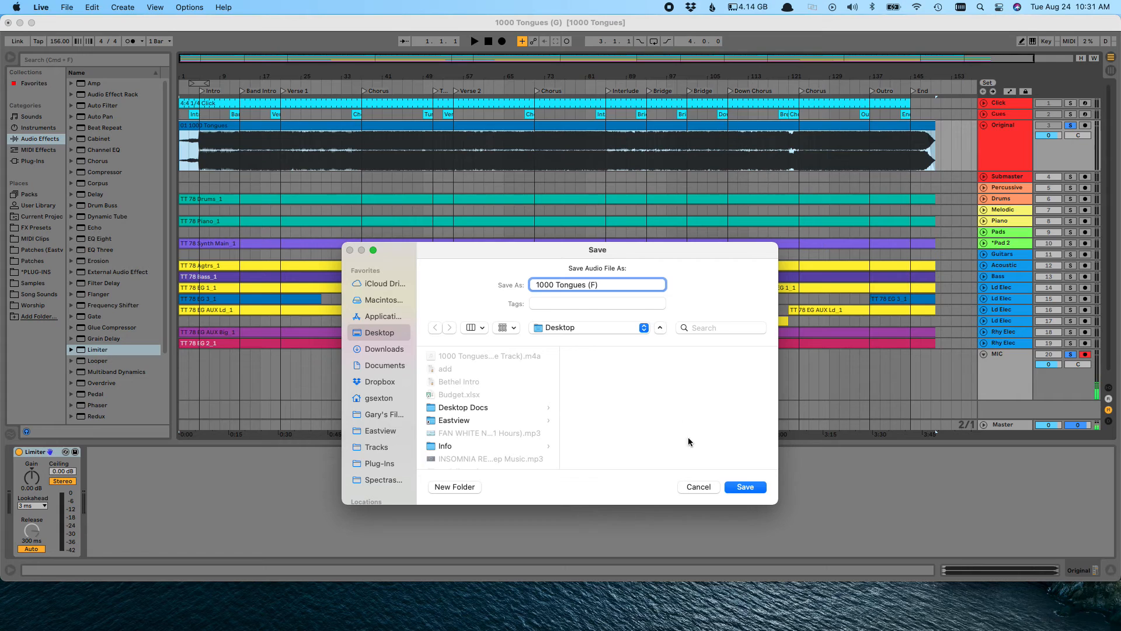
{"action": "left_click", "coordinate": [710, 487]}
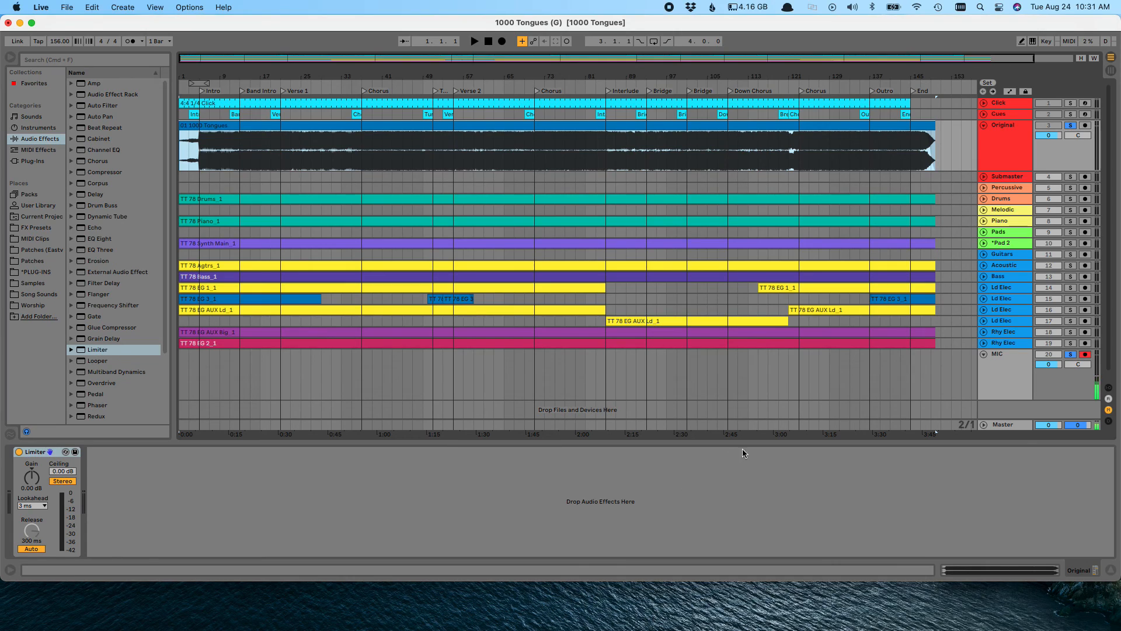